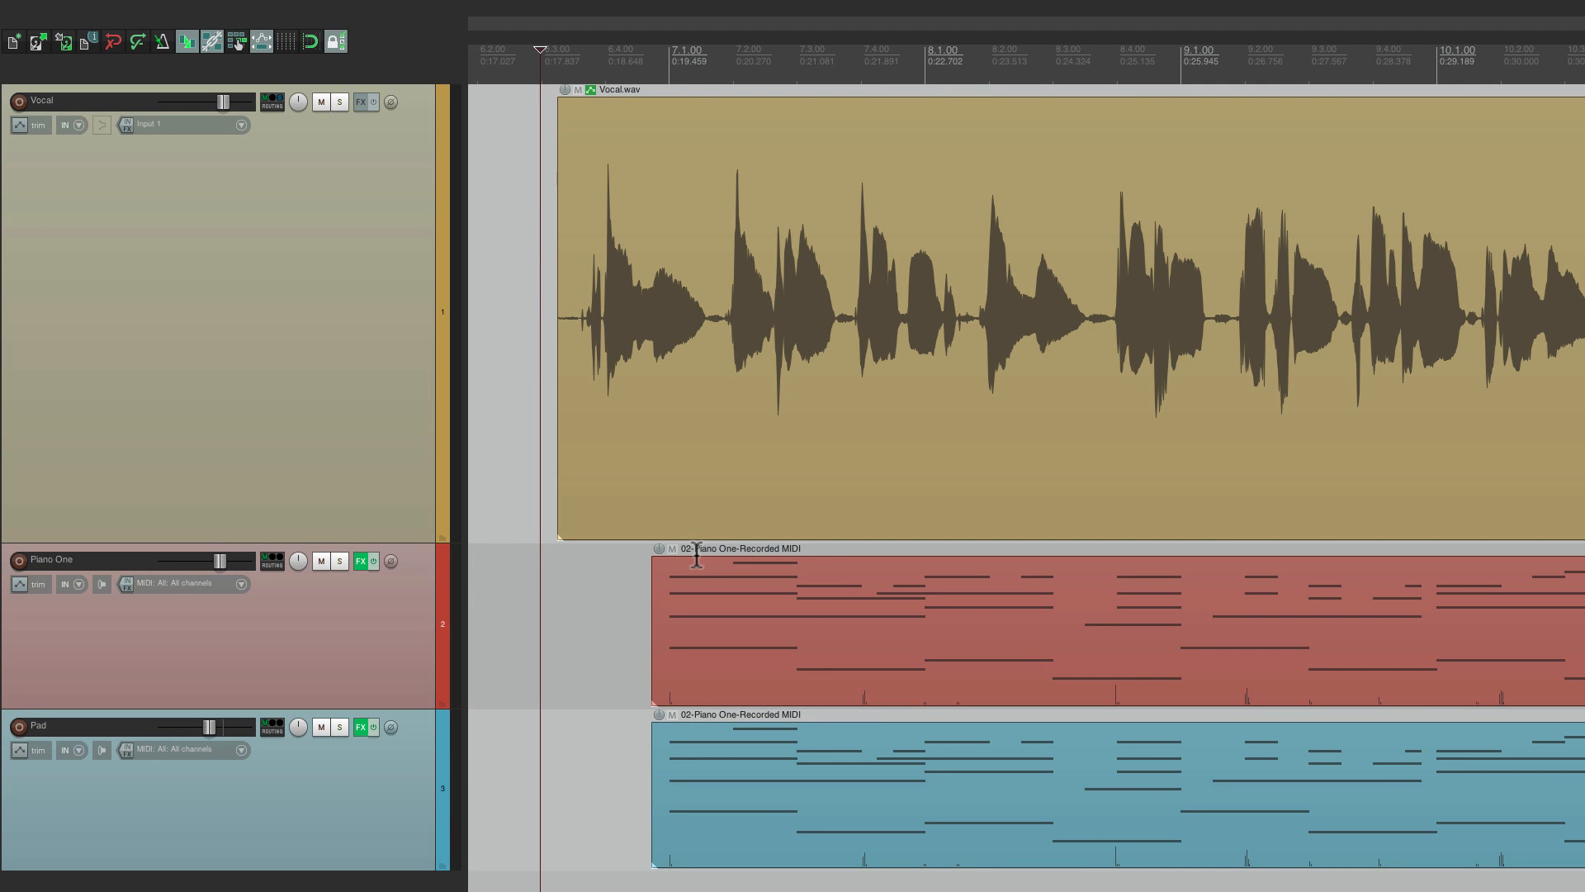
Play the project, then add VST: ReaTune (Cockos) from the Cockos category to the Vocal track
{"action": "key", "text": "space"}
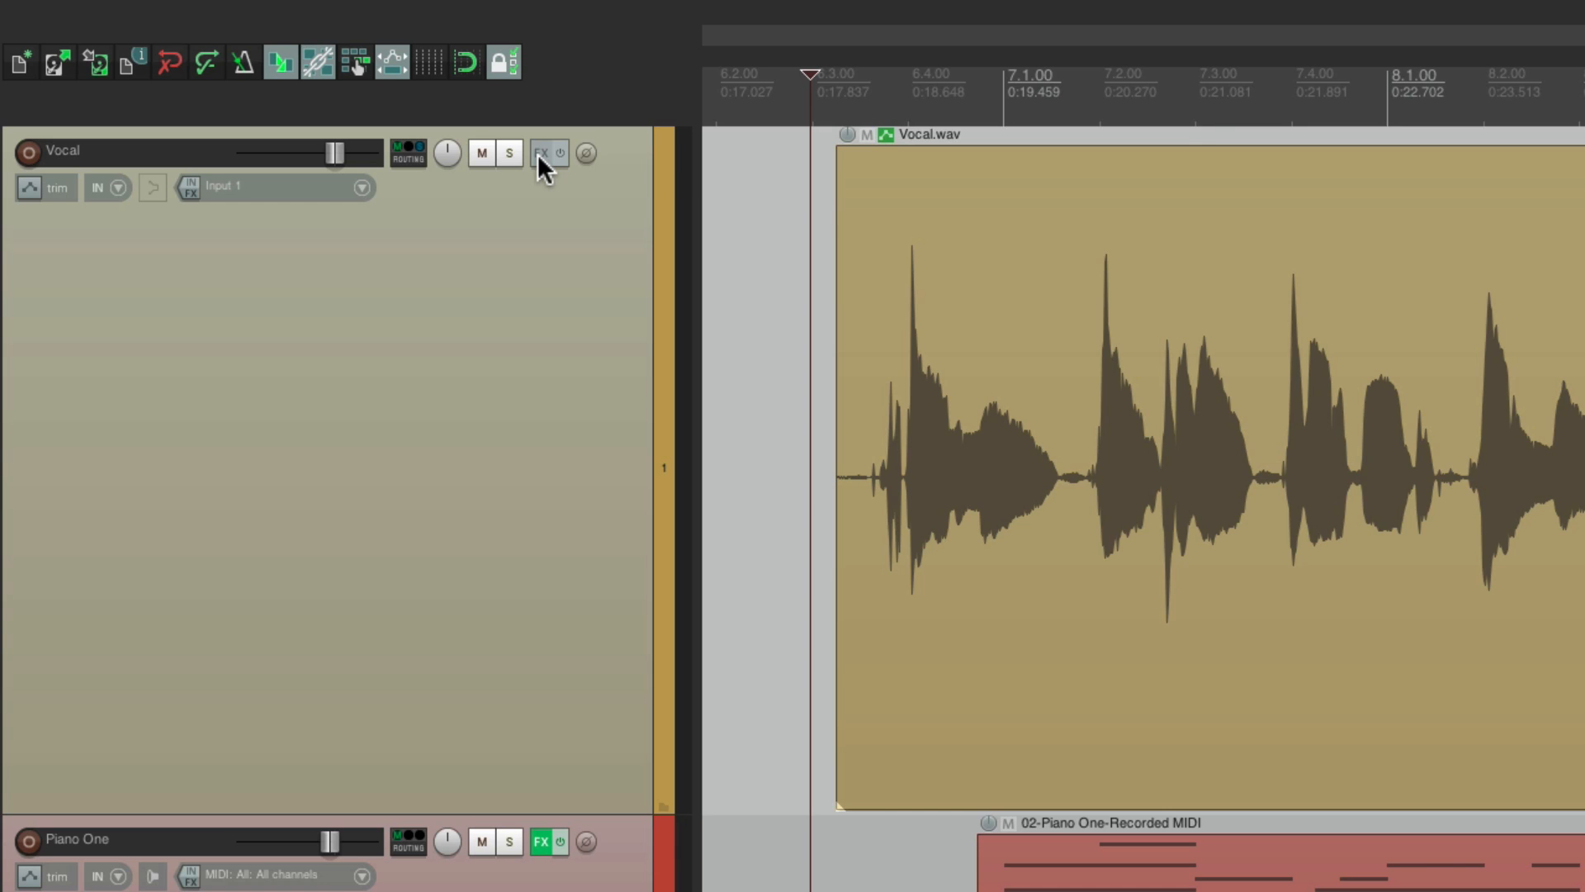
{"action": "left_click", "coordinate": [537, 155]}
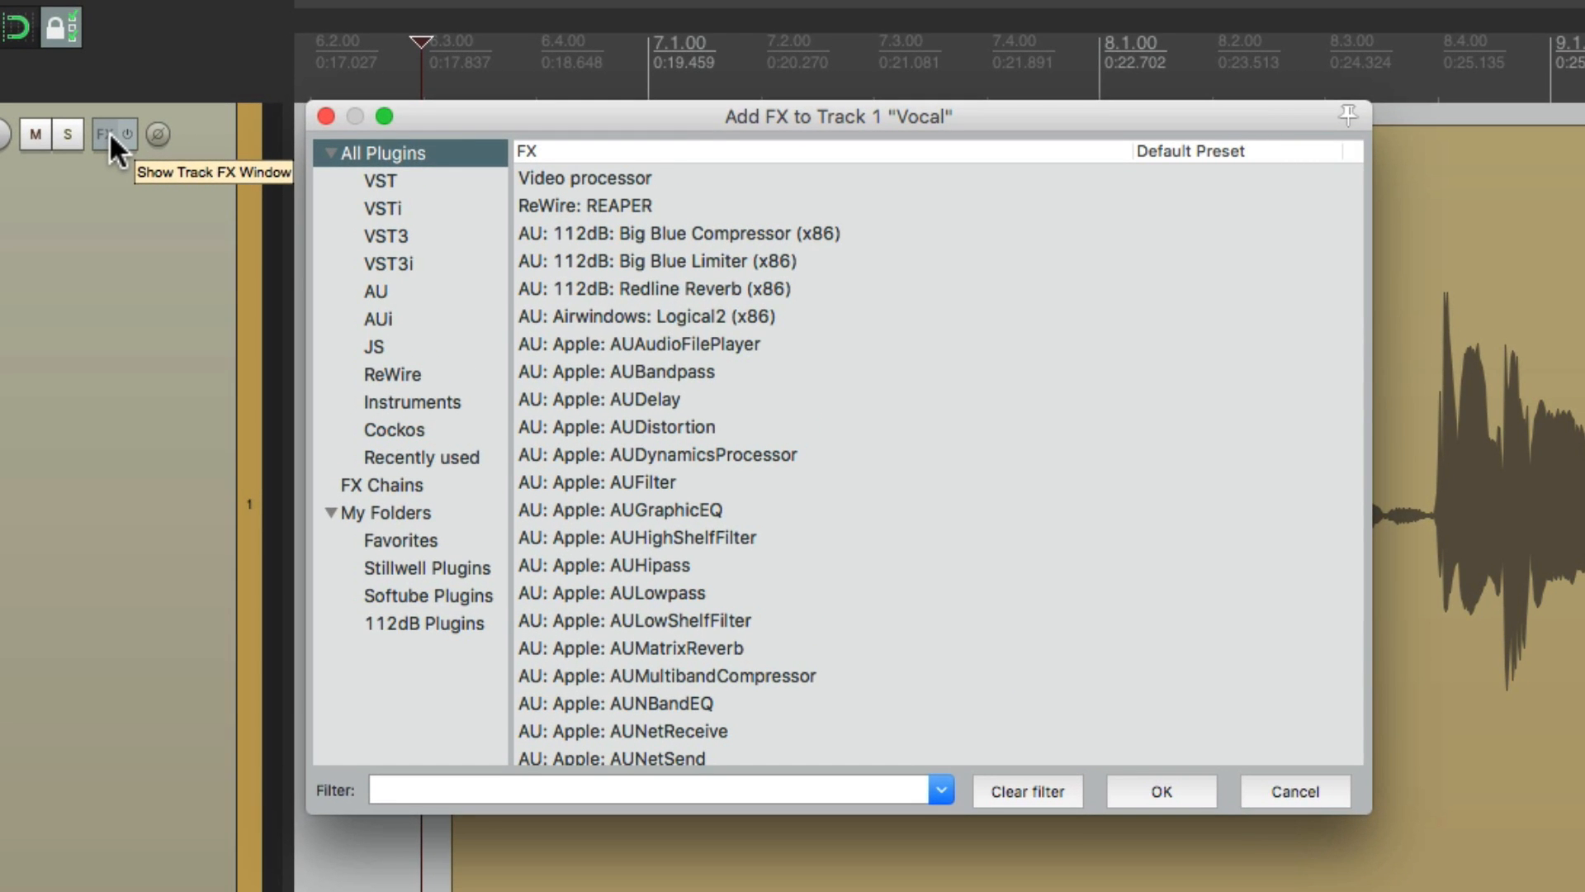
{"action": "left_click", "coordinate": [418, 429]}
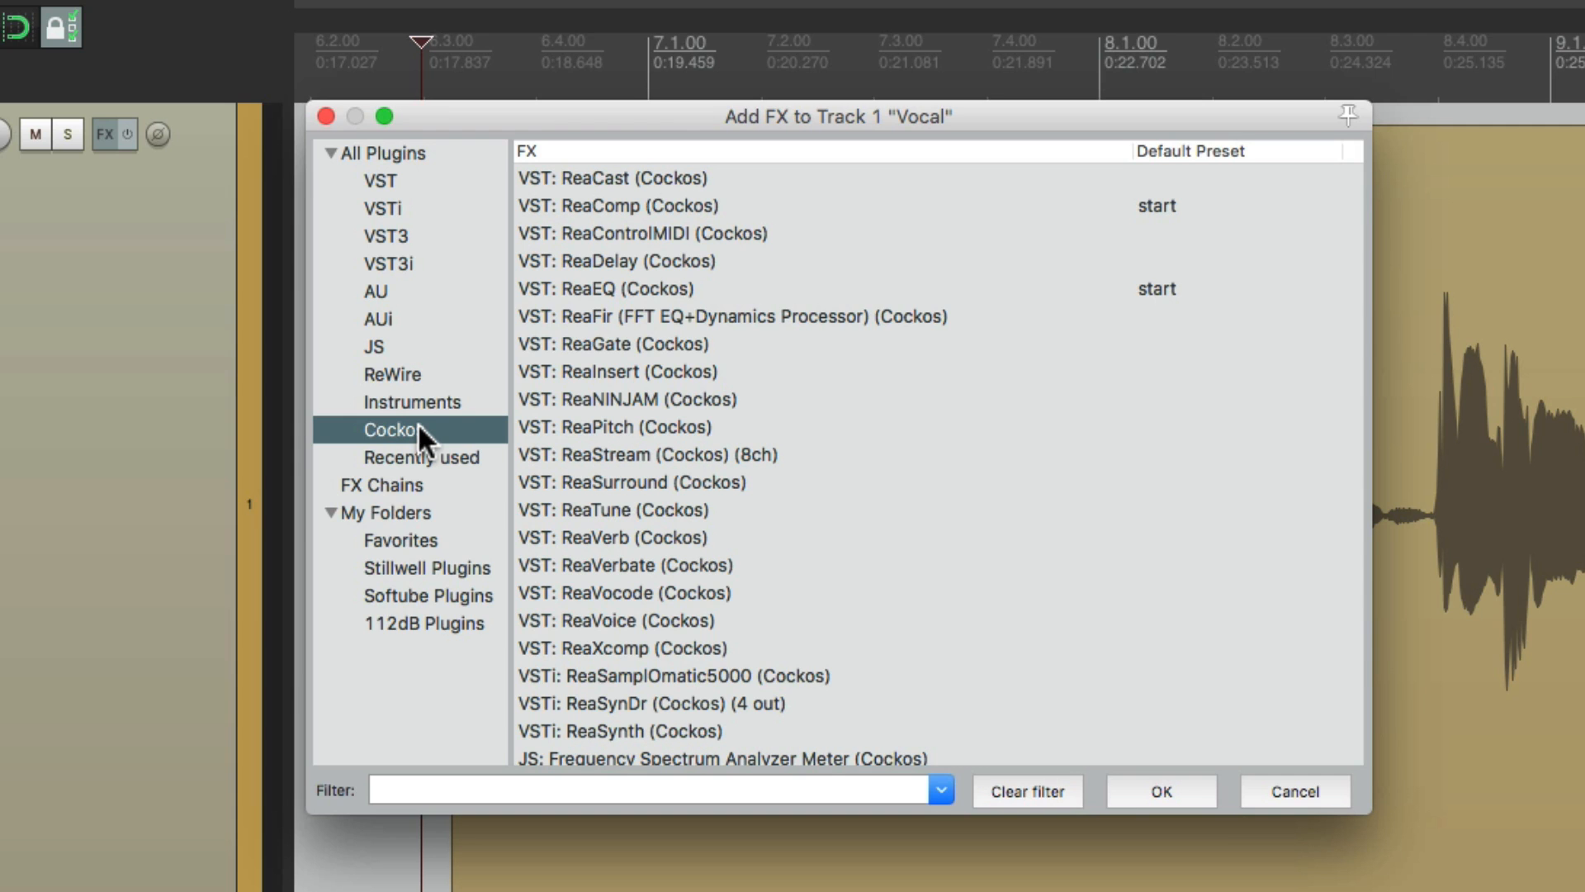
{"action": "left_click", "coordinate": [682, 508]}
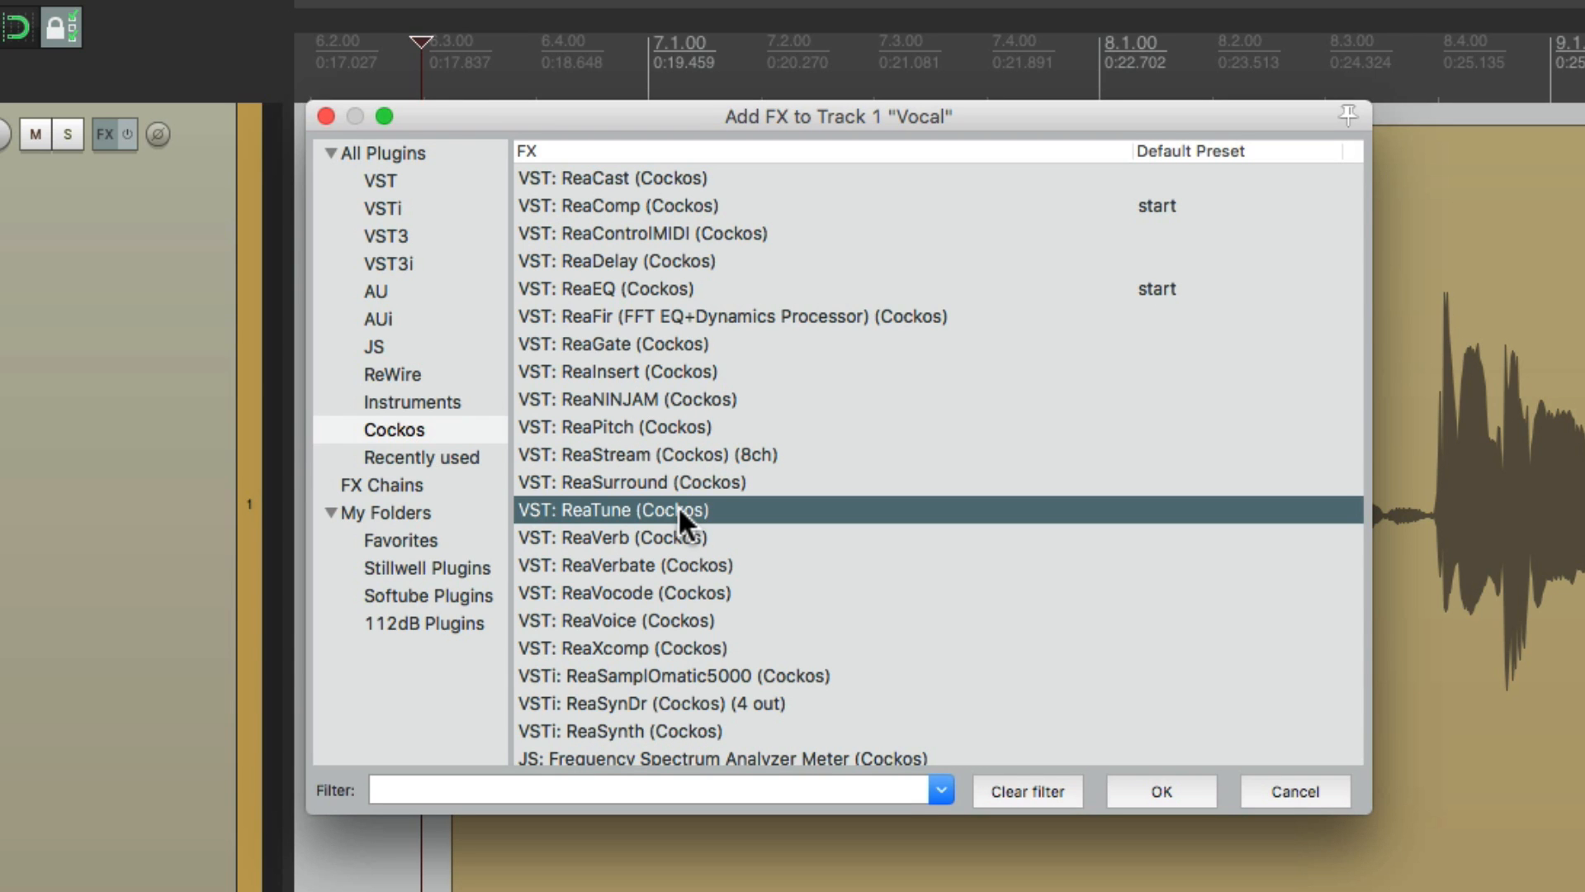
{"action": "double_click", "coordinate": [677, 505]}
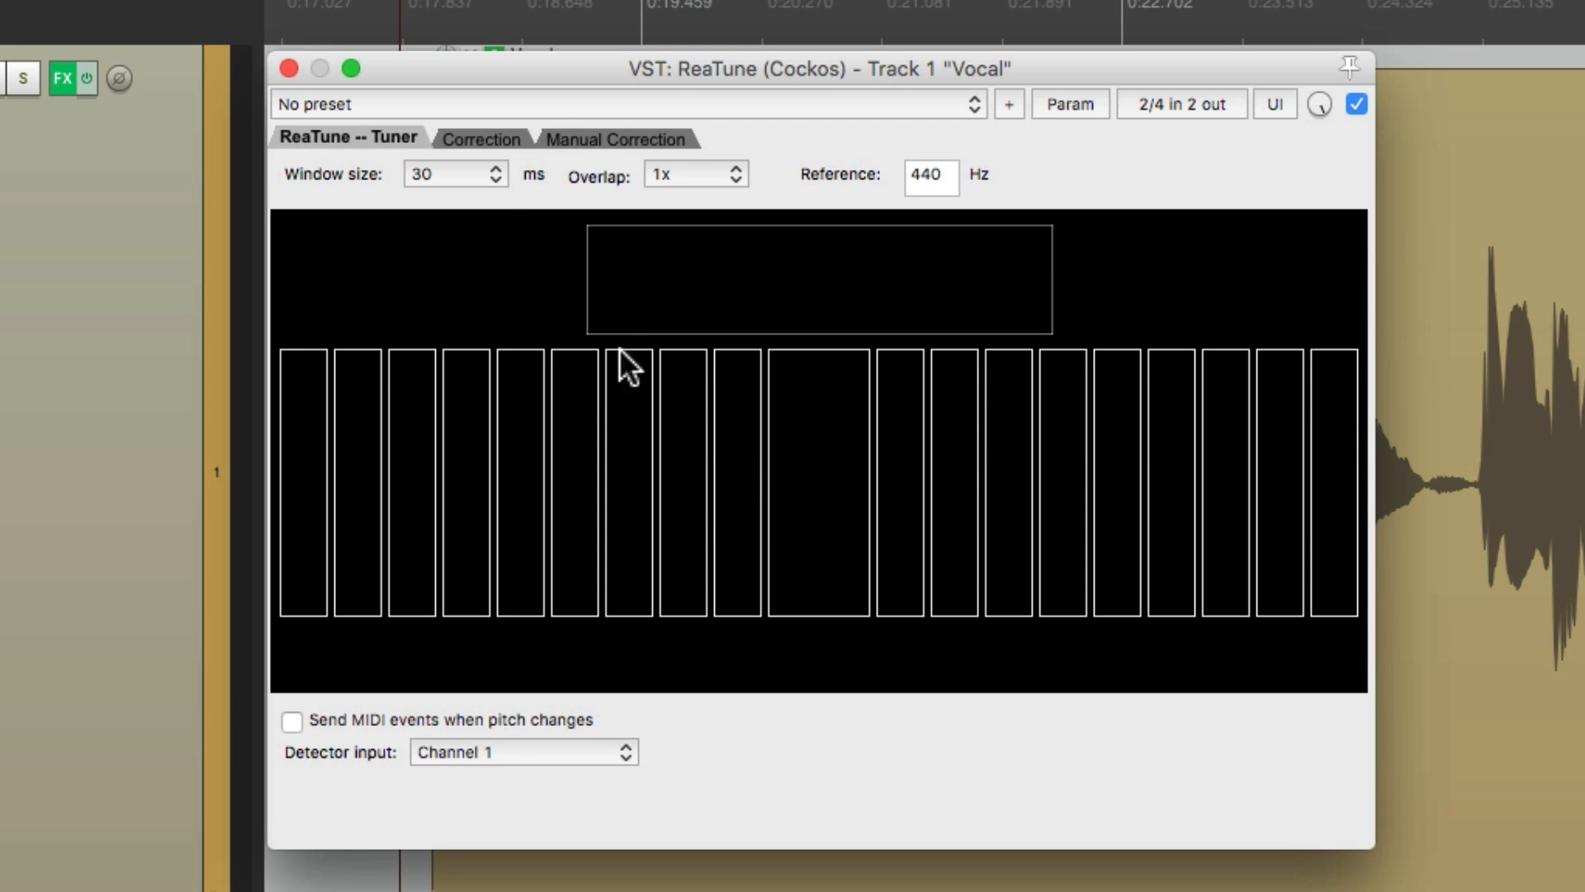
In the Correction view, set the key to F Major, briefly trying C before returning to F
{"action": "left_click", "coordinate": [514, 140]}
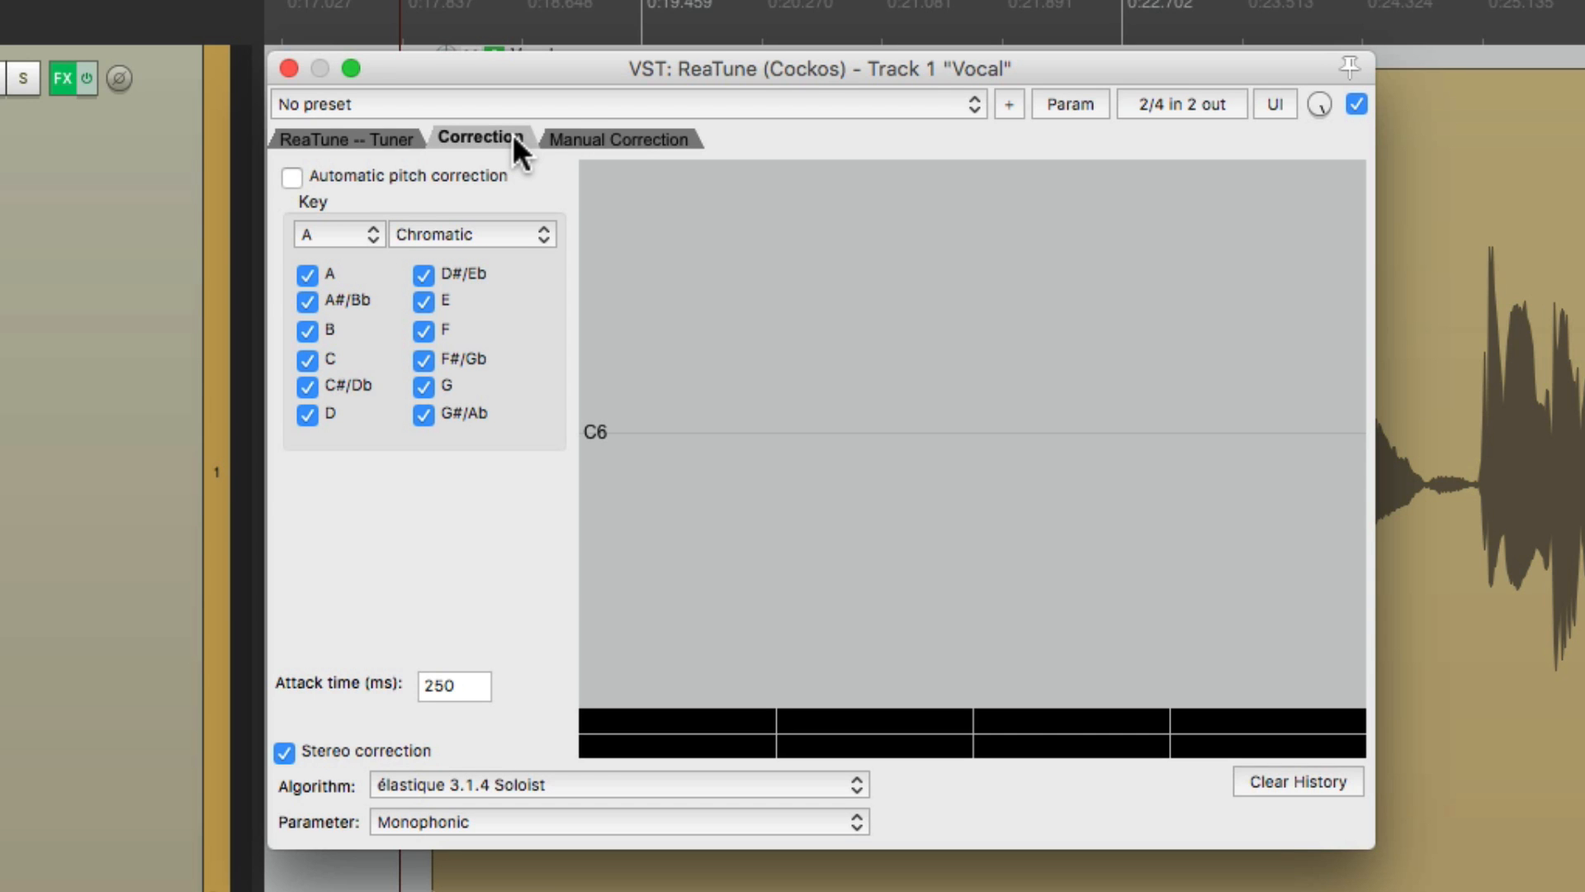
{"action": "left_click", "coordinate": [363, 244]}
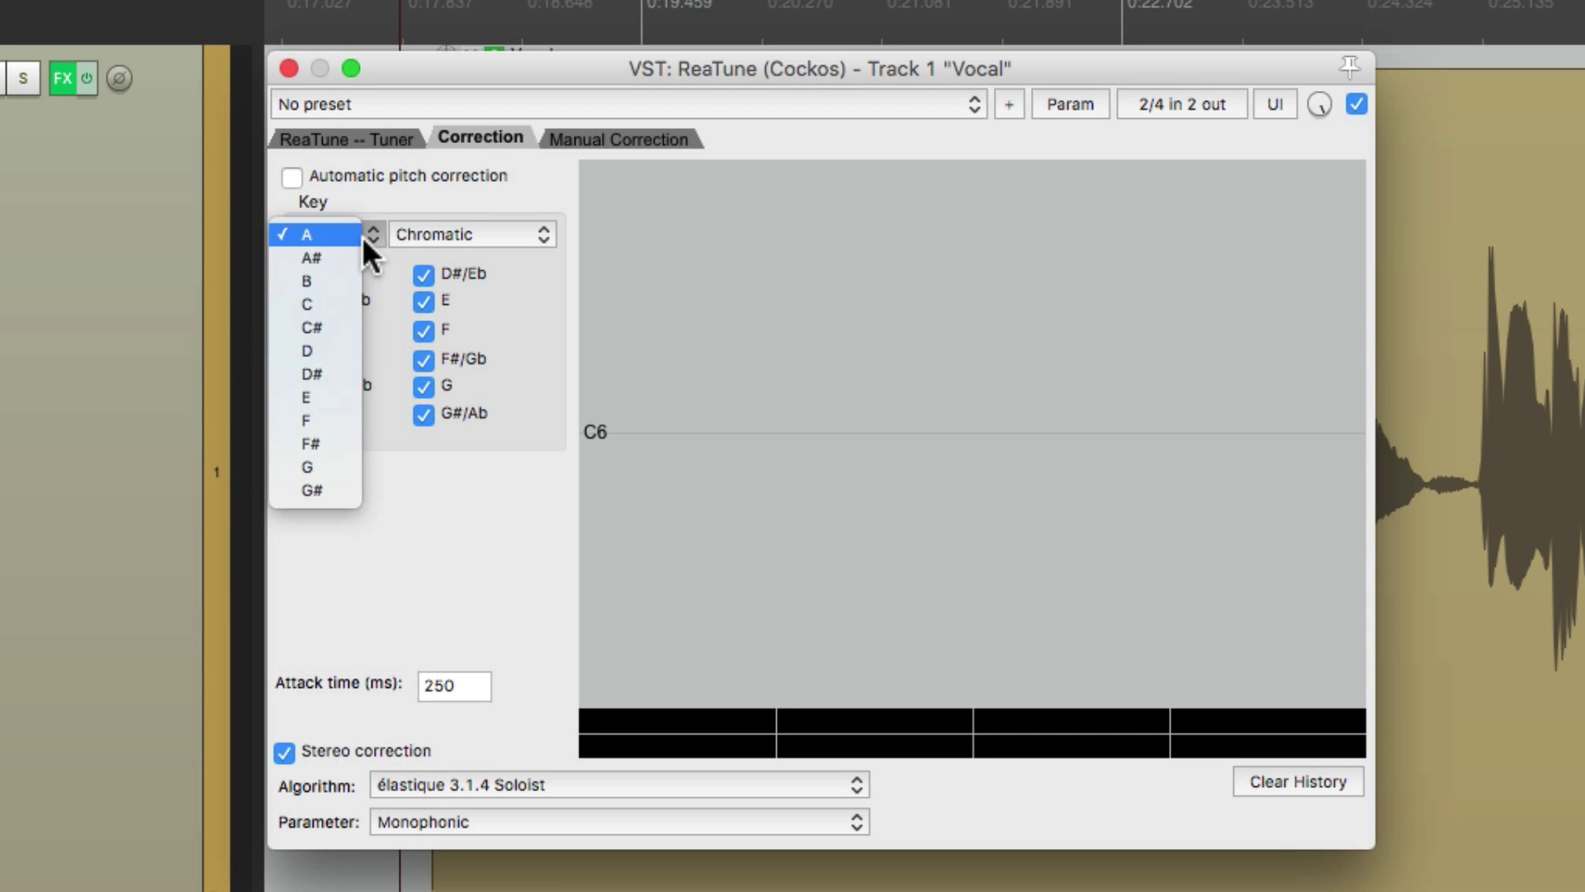
{"action": "left_click", "coordinate": [338, 425]}
{"action": "left_click", "coordinate": [525, 233]}
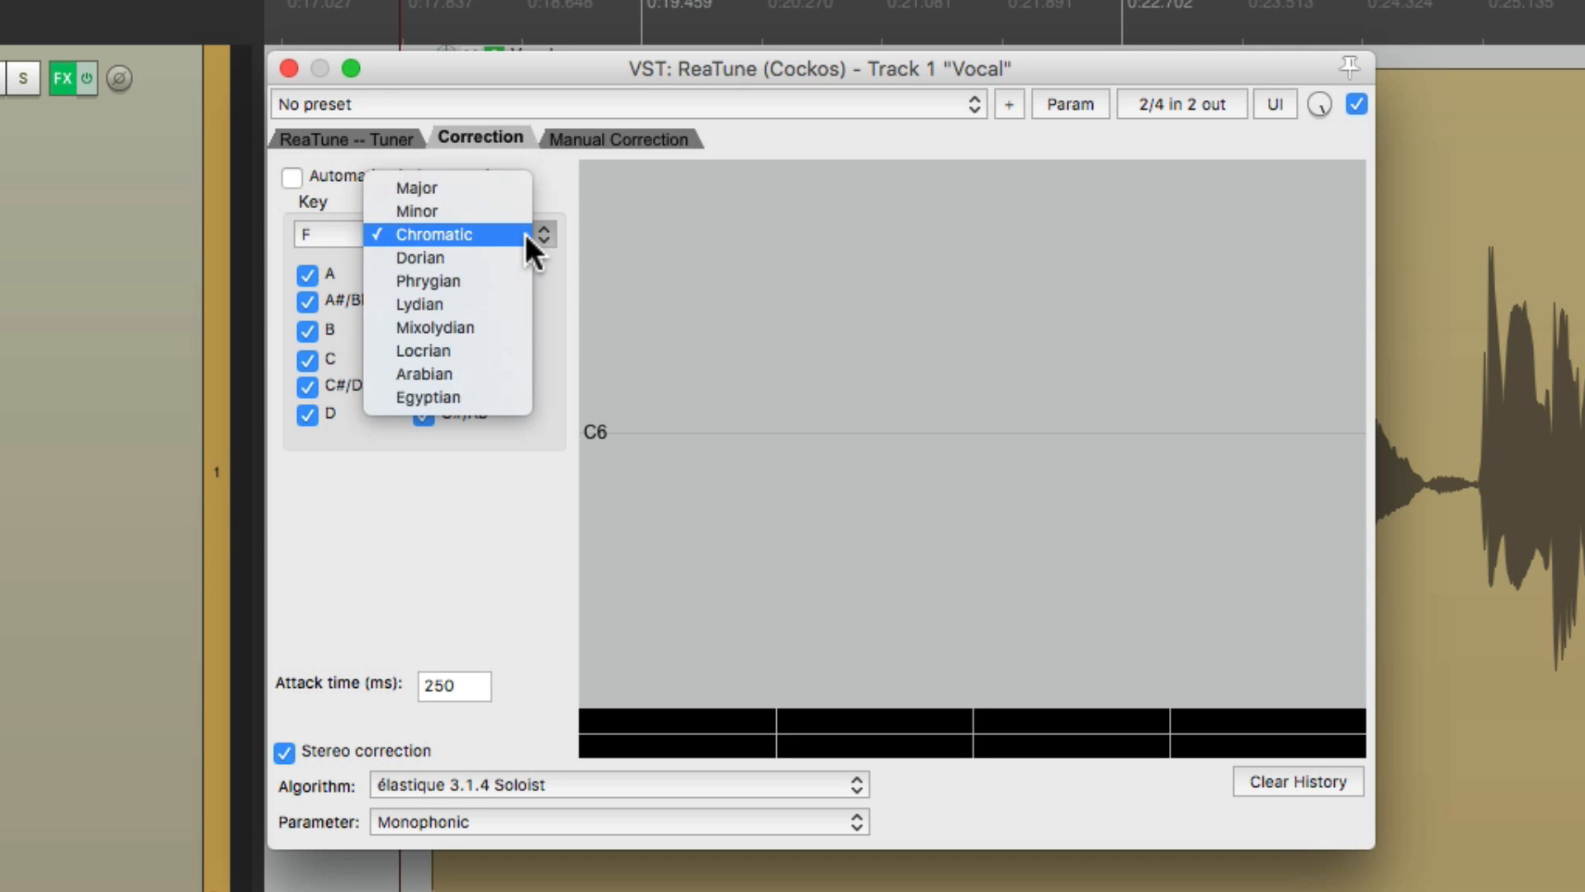
{"action": "left_click", "coordinate": [520, 191]}
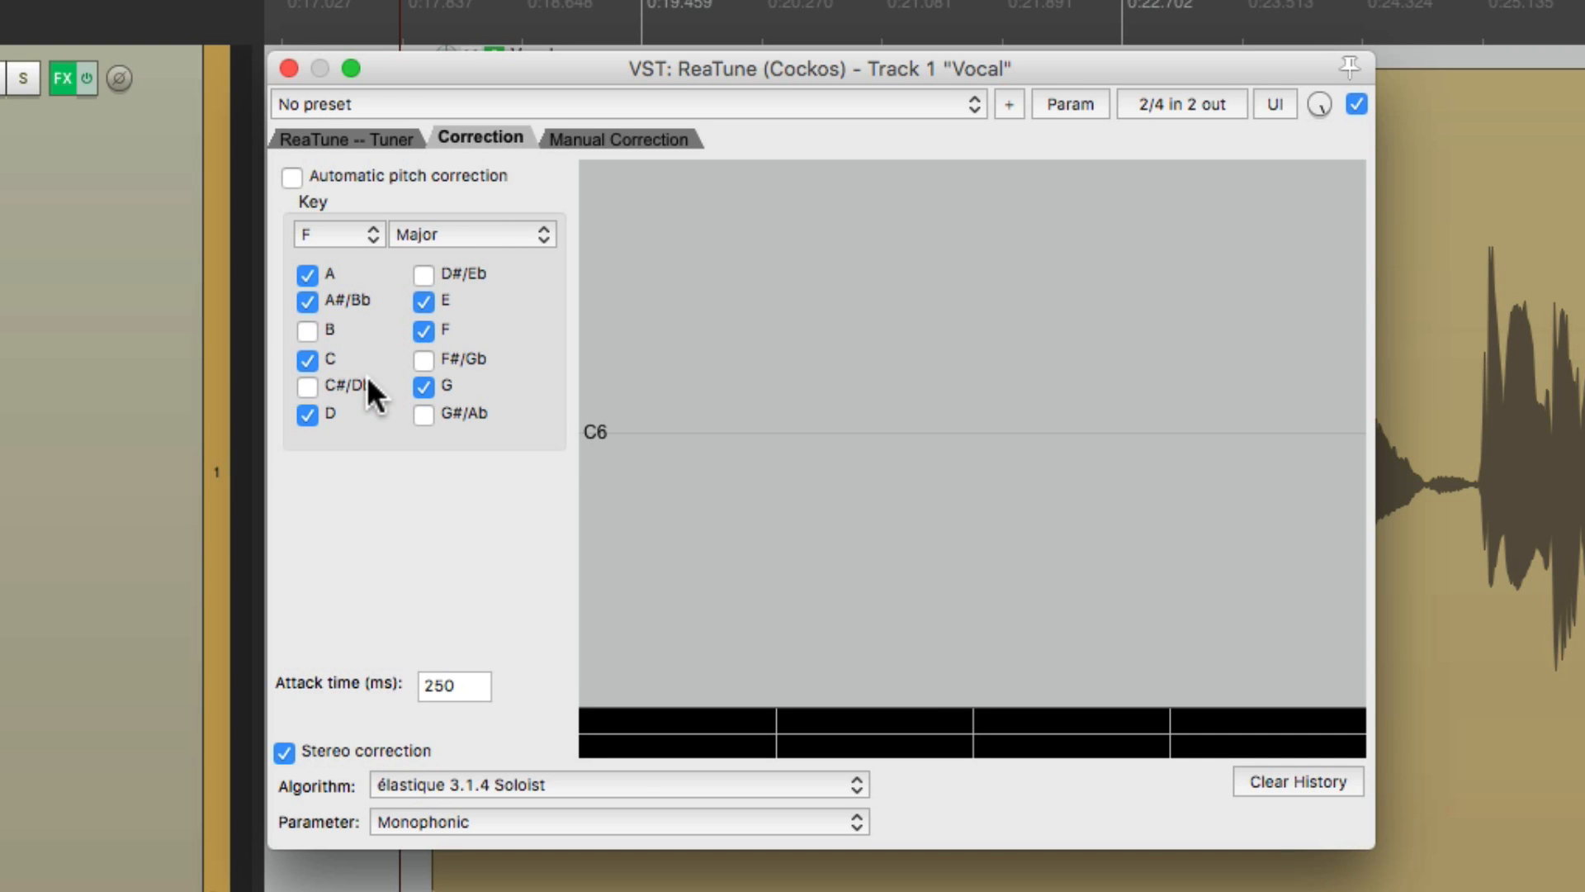
{"action": "left_click", "coordinate": [345, 232]}
{"action": "left_click", "coordinate": [337, 118]}
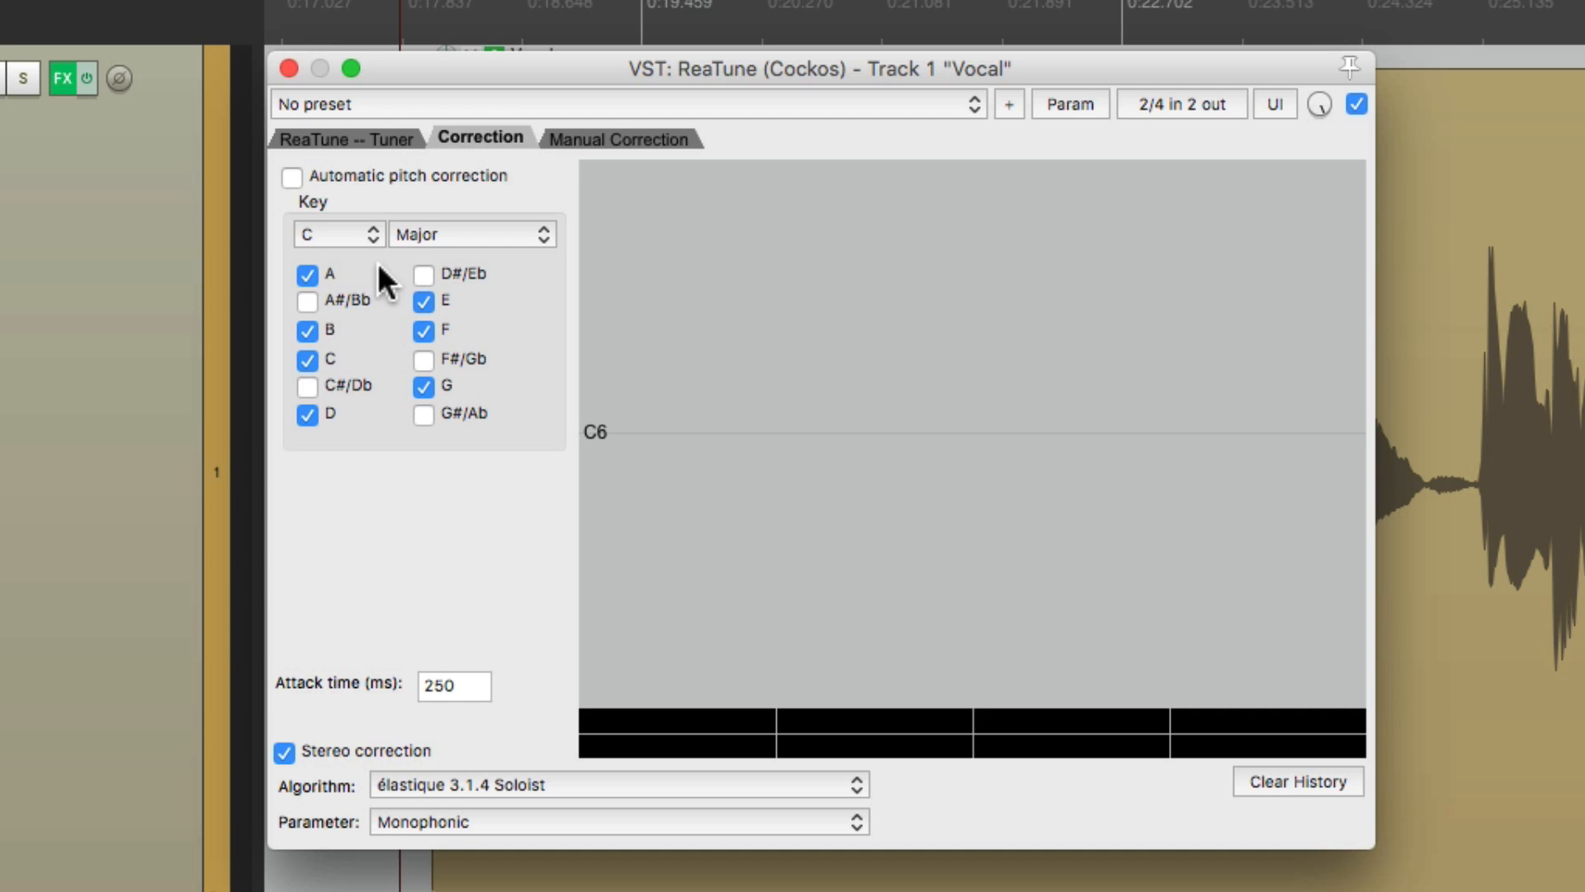
{"action": "left_click", "coordinate": [356, 232]}
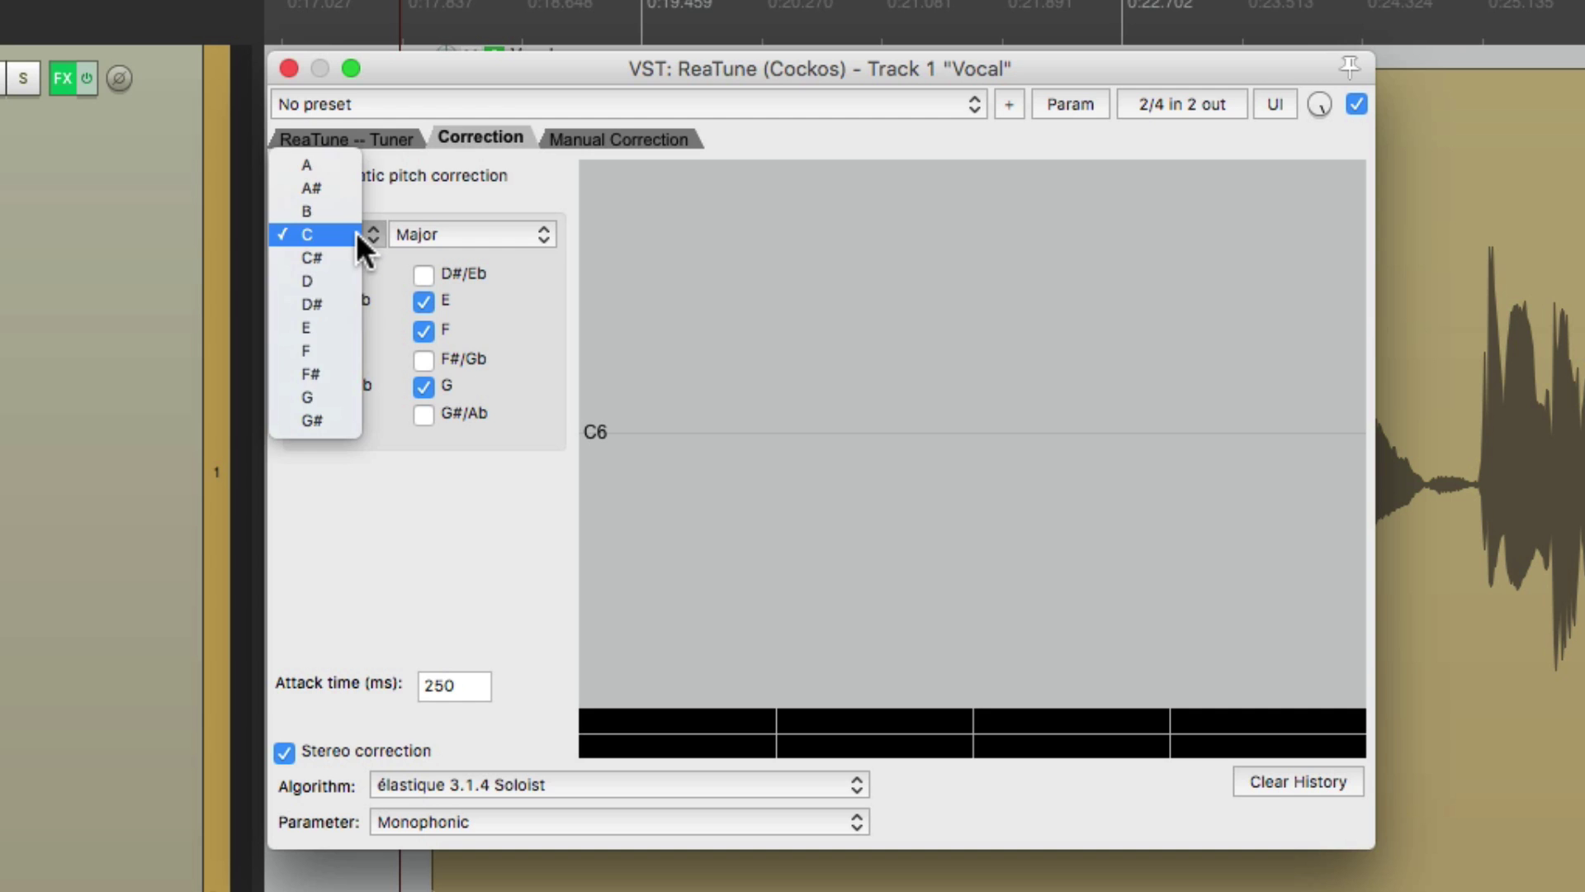
{"action": "left_click", "coordinate": [354, 350]}
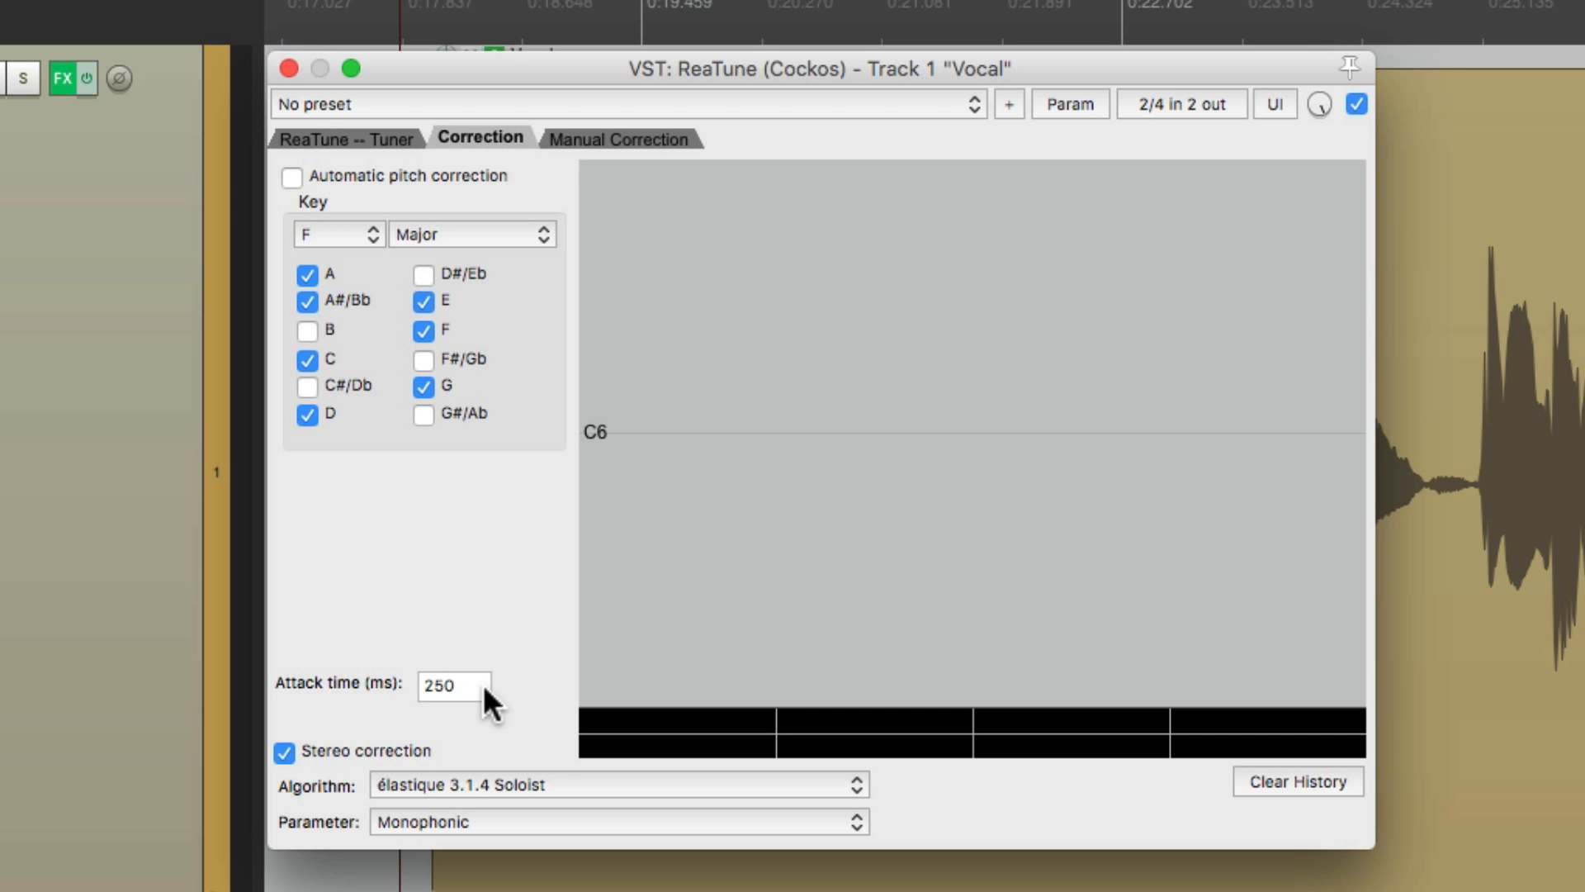
Set the correction attack time to 100 ms
{"action": "double_click", "coordinate": [446, 685]}
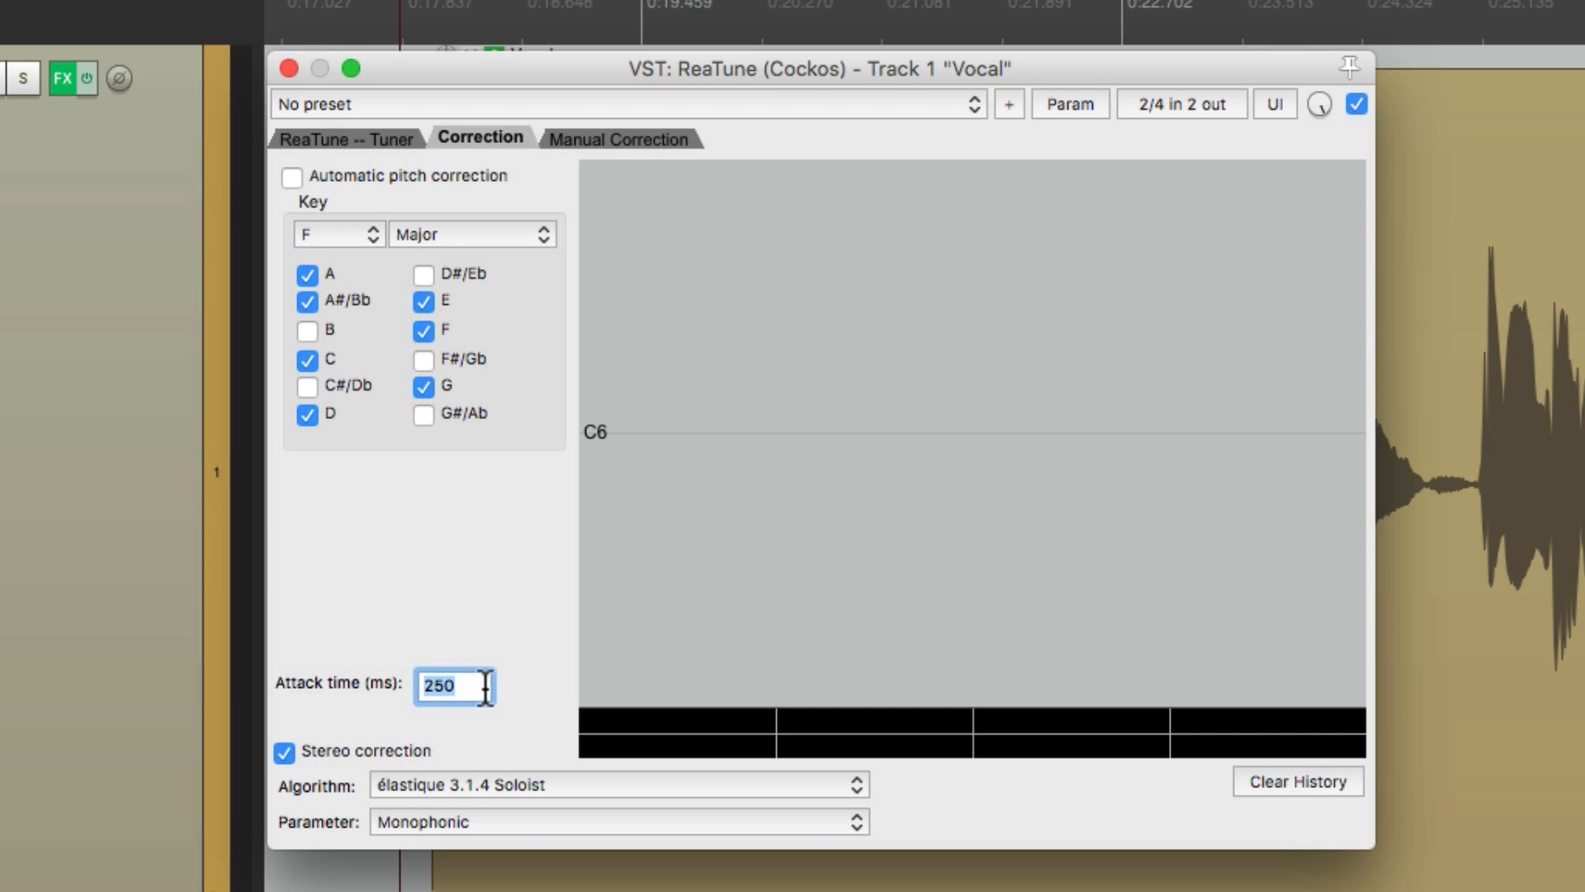
{"action": "type", "text": "100"}
{"action": "key", "text": "Return"}
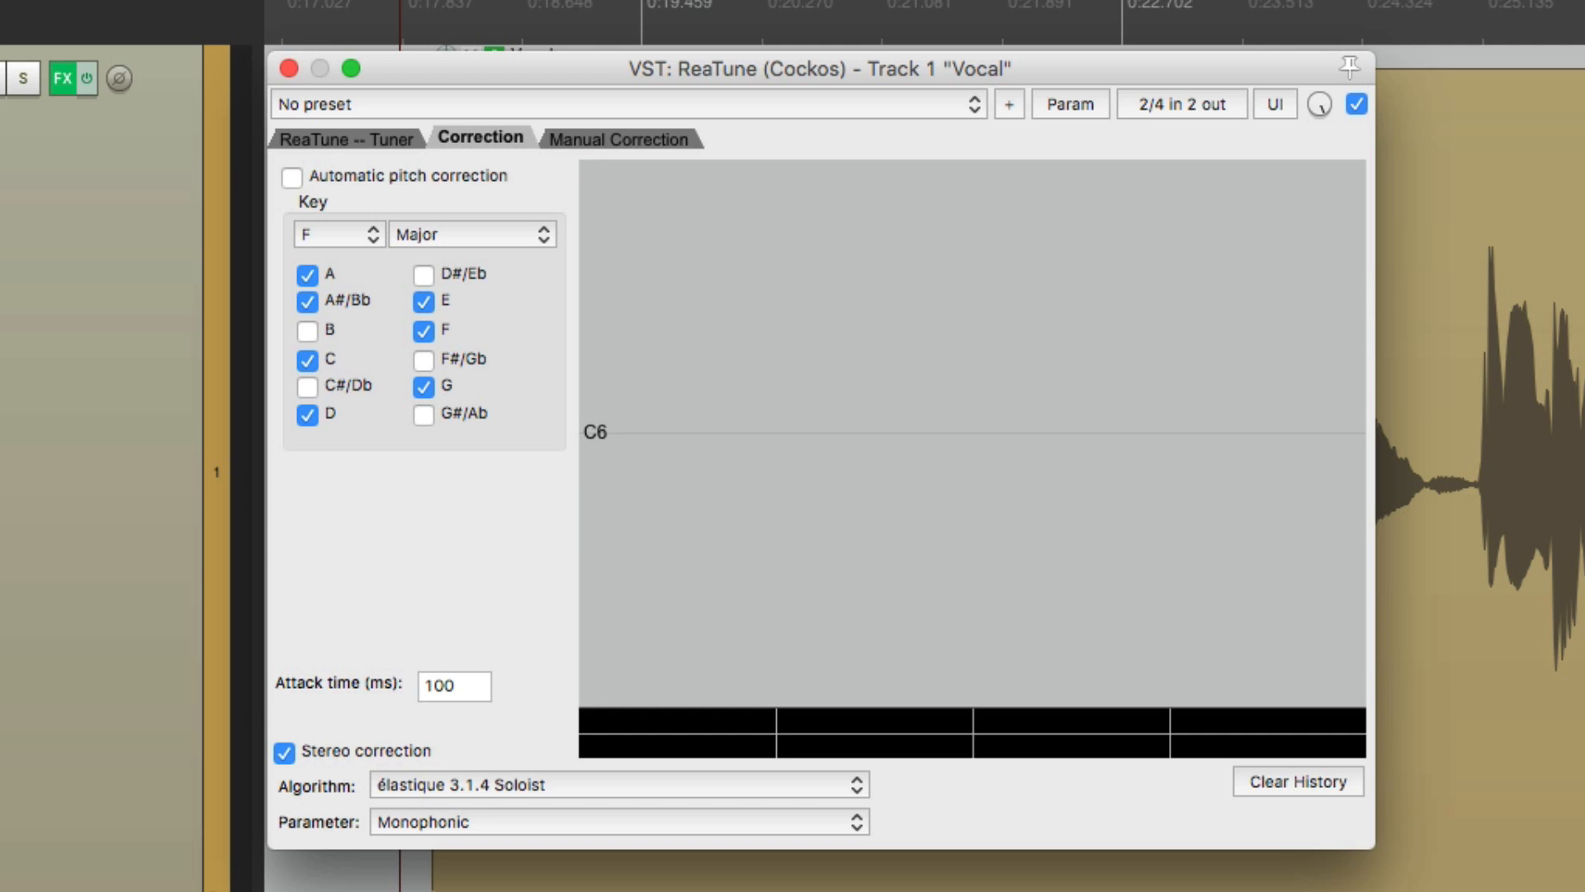
Show the Manual Correction grid, enlarge the window, and play the vocal to track its pitch
{"action": "left_click", "coordinate": [667, 144]}
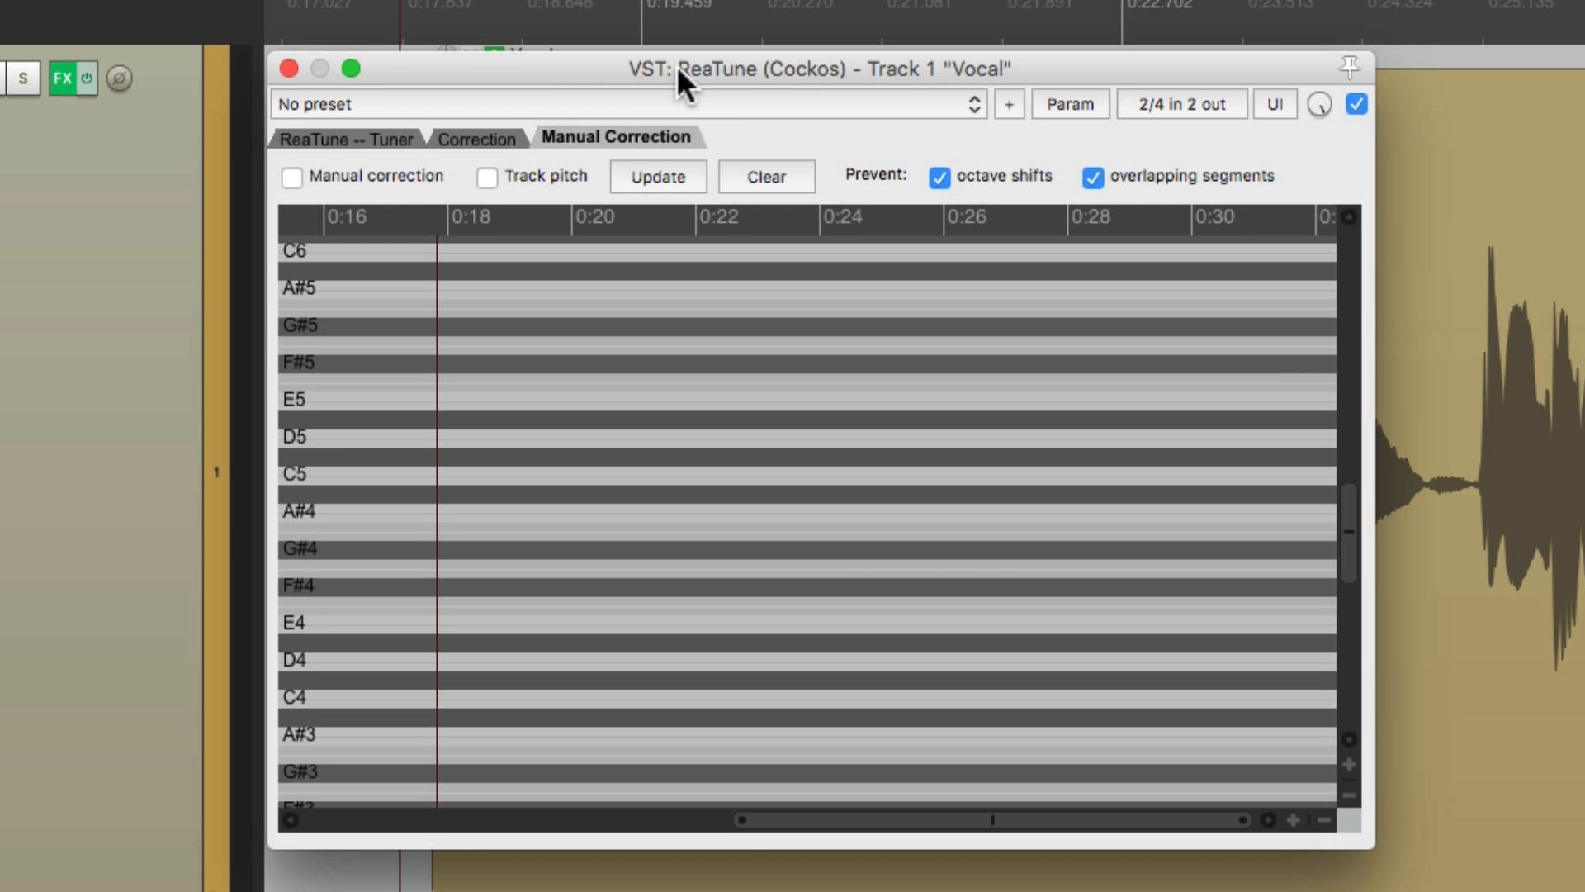
{"action": "left_click_drag", "start_coordinate": [676, 66], "coordinate": [400, 58]}
{"action": "mouse_move", "coordinate": [1363, 843]}
{"action": "left_mouse_down"}
{"action": "mouse_move", "coordinate": [972, 734]}
{"action": "mouse_move", "coordinate": [1474, 873]}
{"action": "left_mouse_up"}
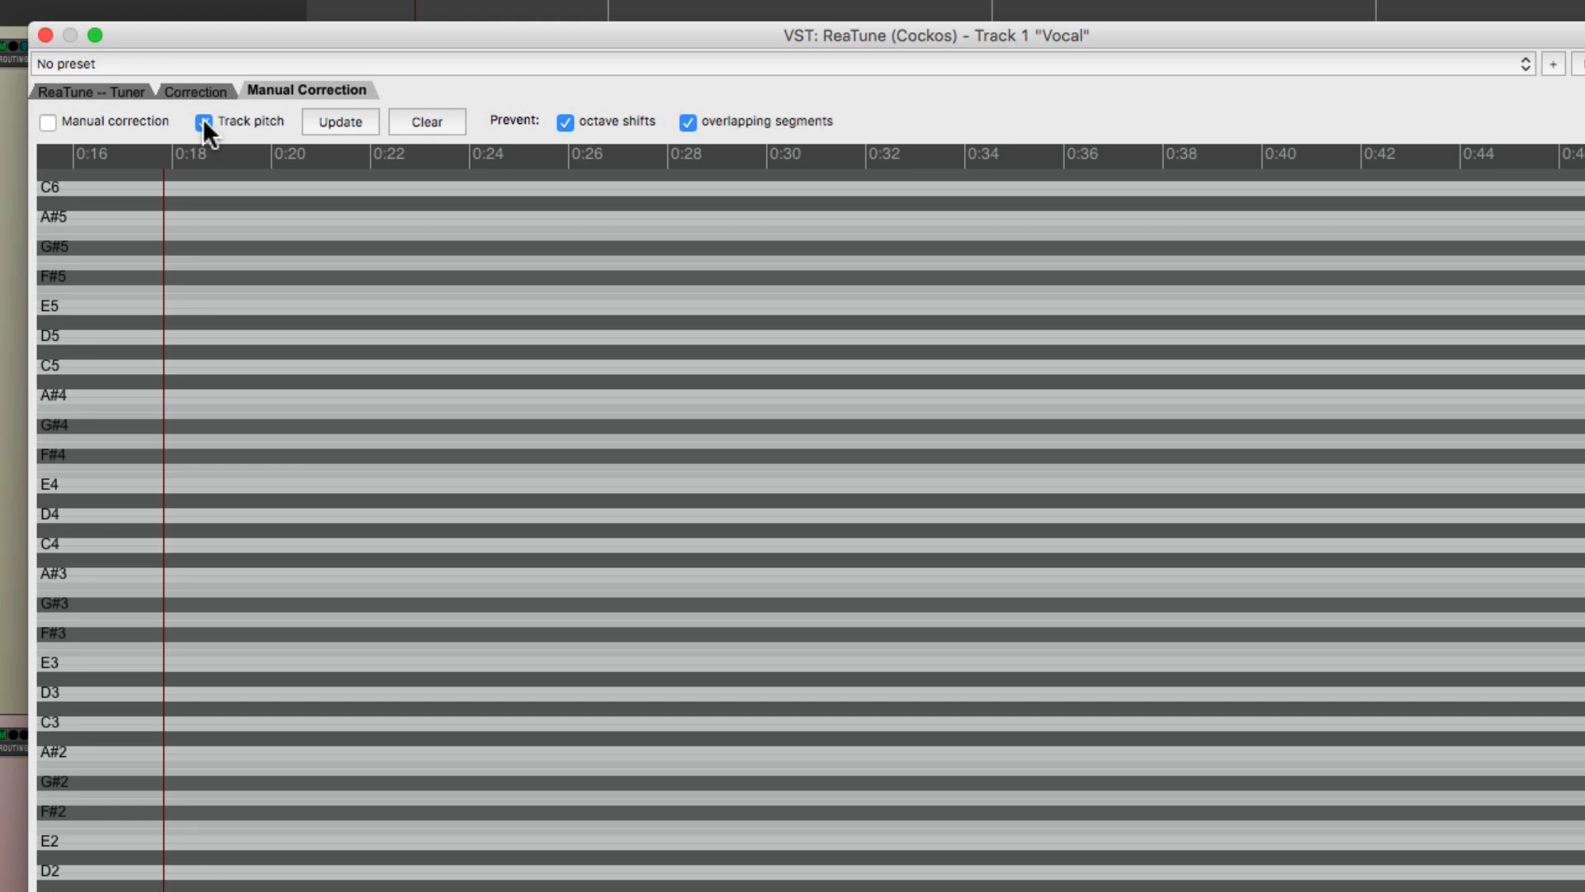
{"action": "key", "text": "space"}
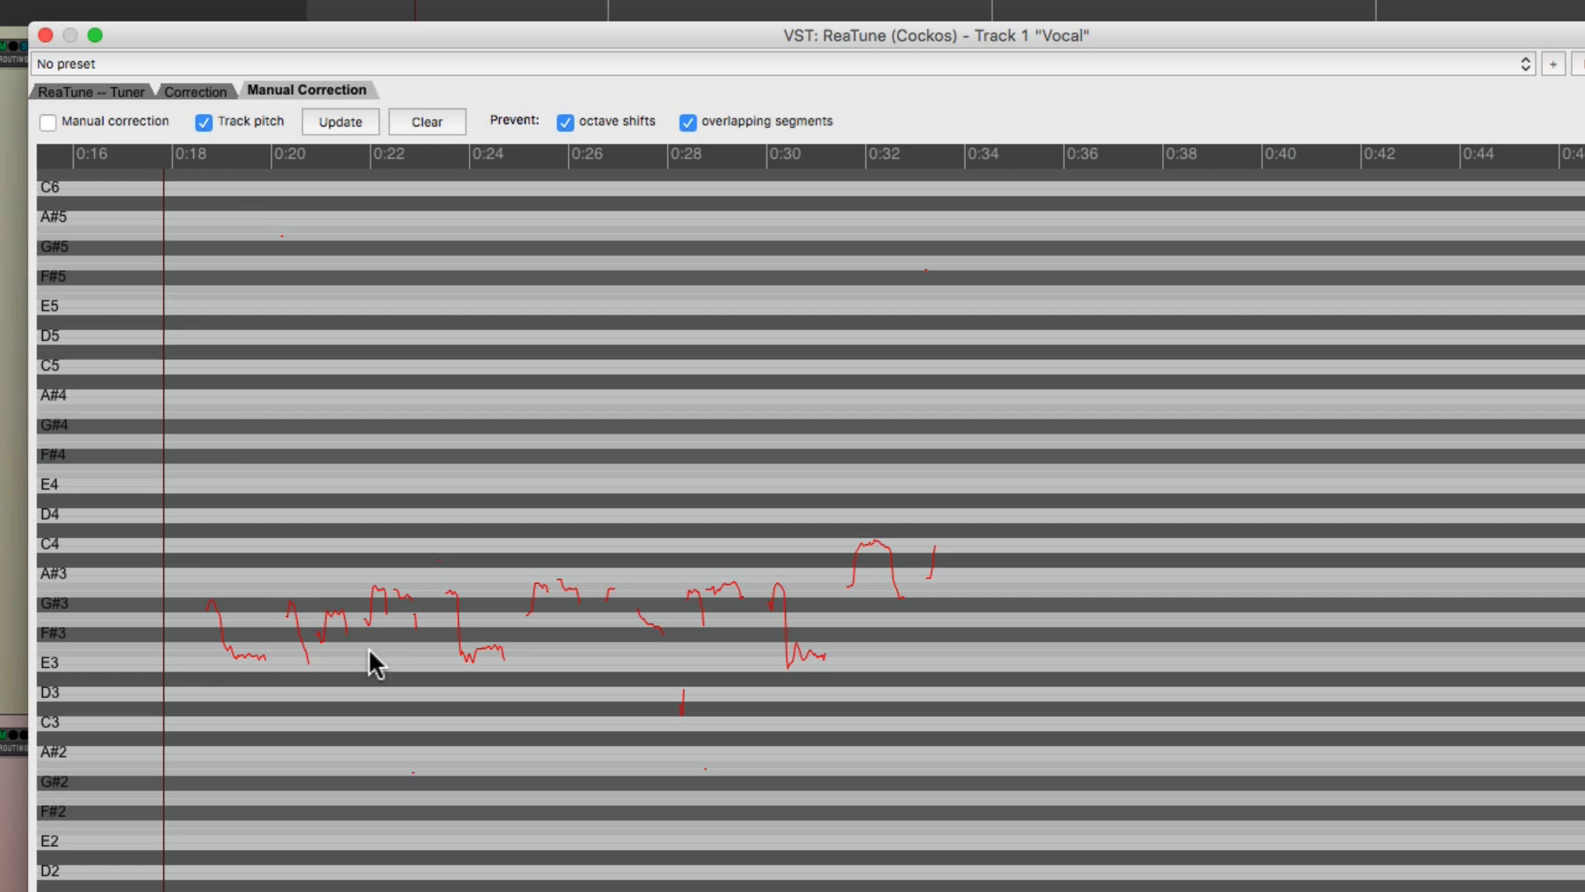
{"action": "scroll", "coordinate": [244, 650], "scroll_direction": "up", "scroll_amount": 3}
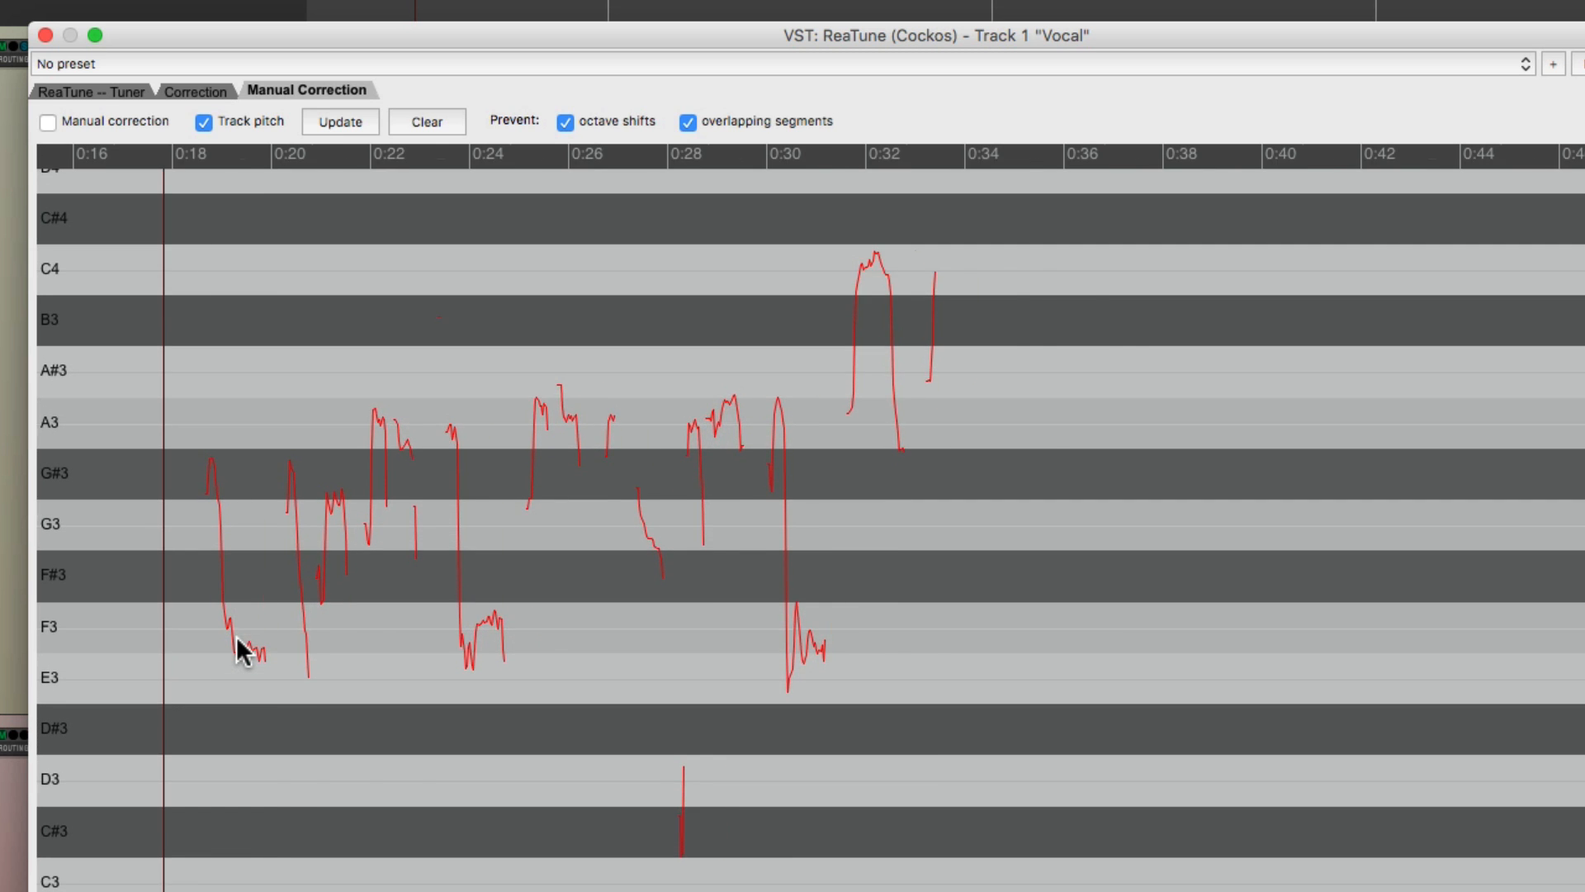
{"action": "scroll", "coordinate": [243, 651], "scroll_direction": "up", "scroll_amount": 5}
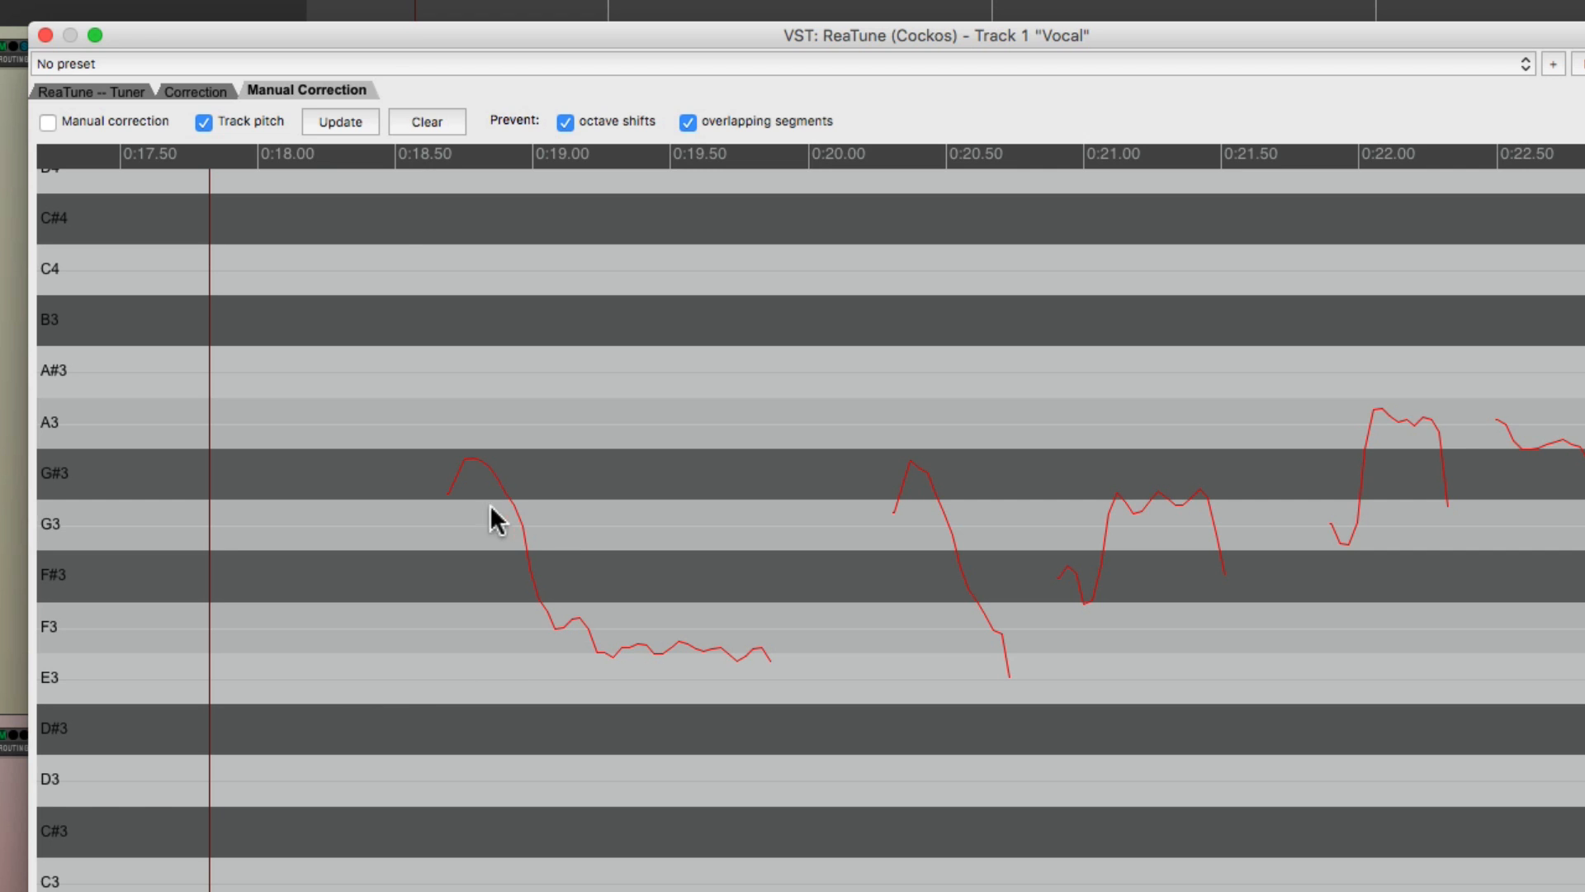
Play from about 0:18.2, glance at the Correction settings, and return to the manual grid
{"action": "left_click", "coordinate": [342, 180]}
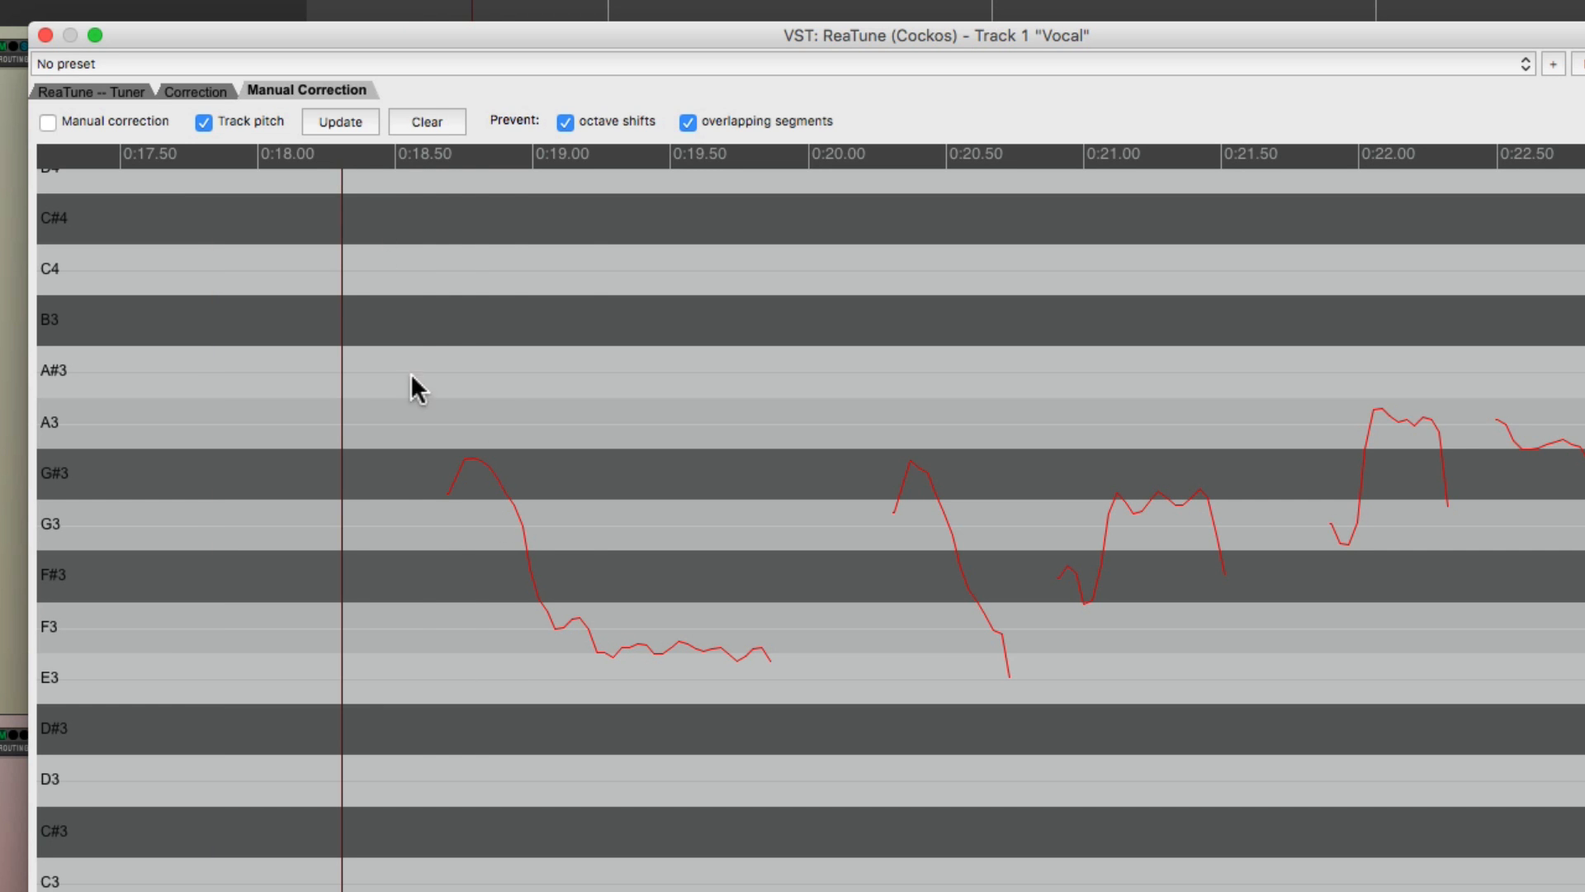
{"action": "key", "text": "space"}
{"action": "key", "text": "space"}
{"action": "left_click", "coordinate": [186, 91]}
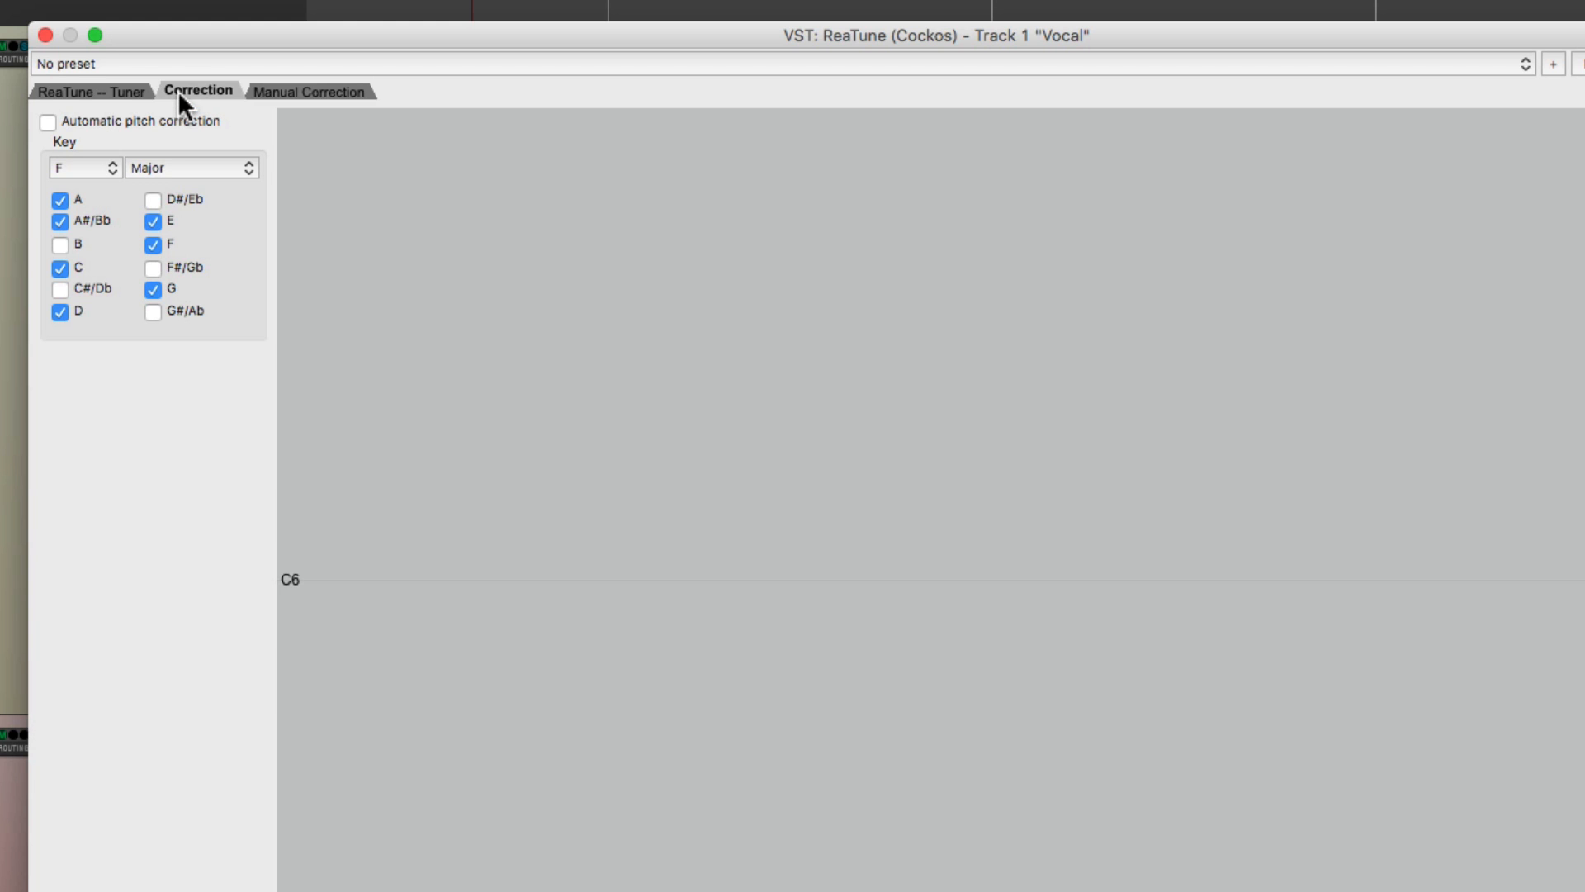
{"action": "left_click", "coordinate": [308, 92]}
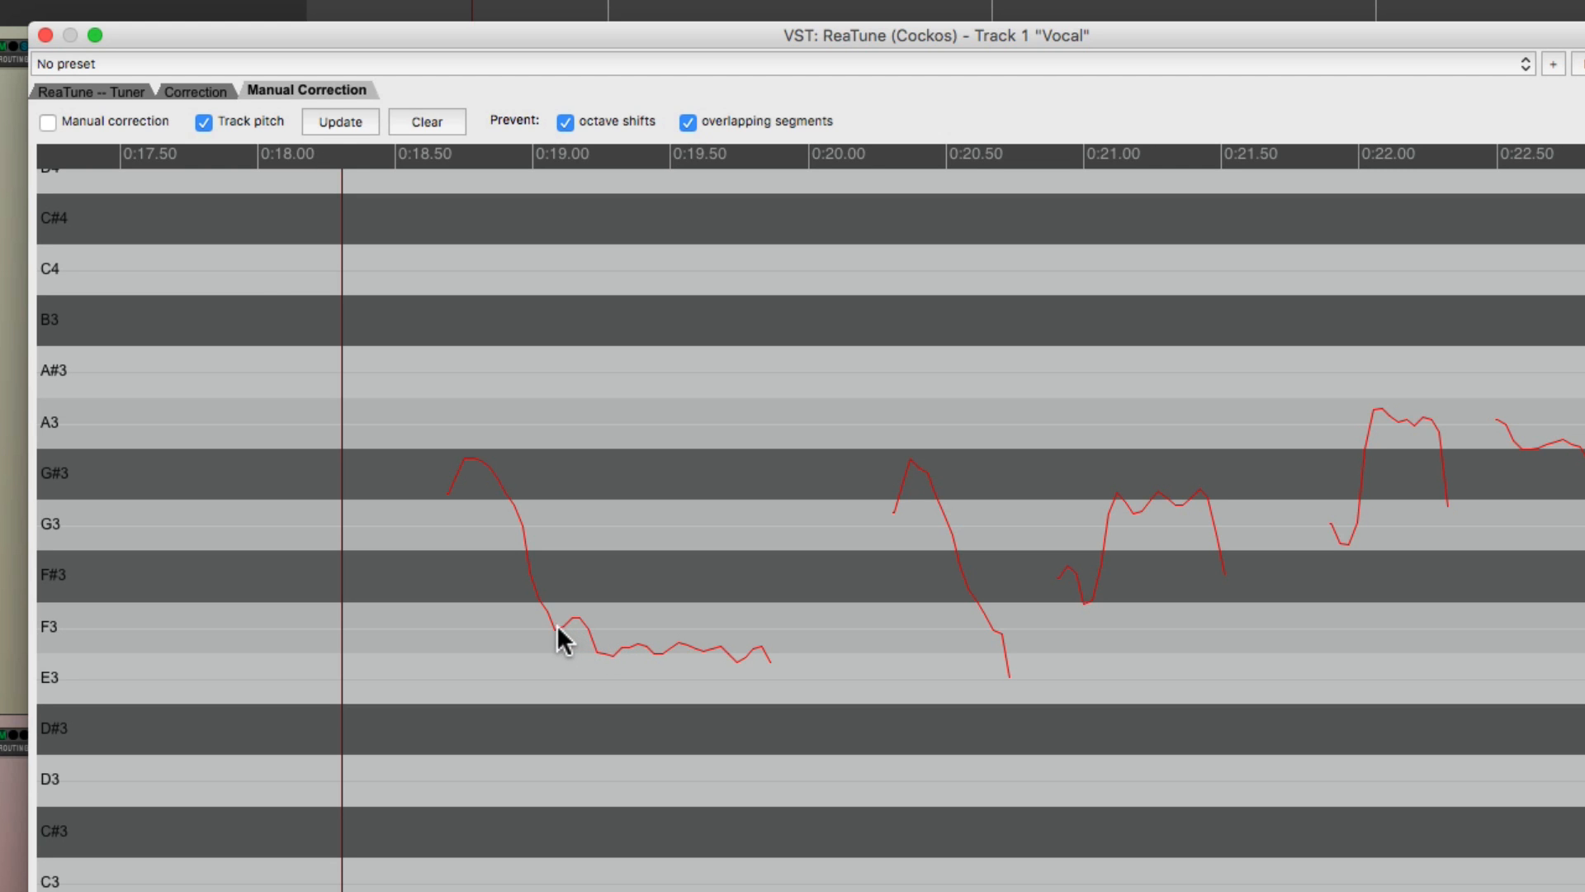
Draw an F3 correction note under the held note and toggle Manual correction on, off, and on to compare
{"action": "left_click_drag", "start_coordinate": [554, 636], "coordinate": [653, 635]}
{"action": "left_click", "coordinate": [48, 122]}
{"action": "left_click", "coordinate": [47, 121]}
{"action": "left_click", "coordinate": [47, 121]}
Add a short A3 correction note at the phrase peak near 0:18.7 and audition it twice
{"action": "left_click_drag", "start_coordinate": [457, 426], "coordinate": [494, 427]}
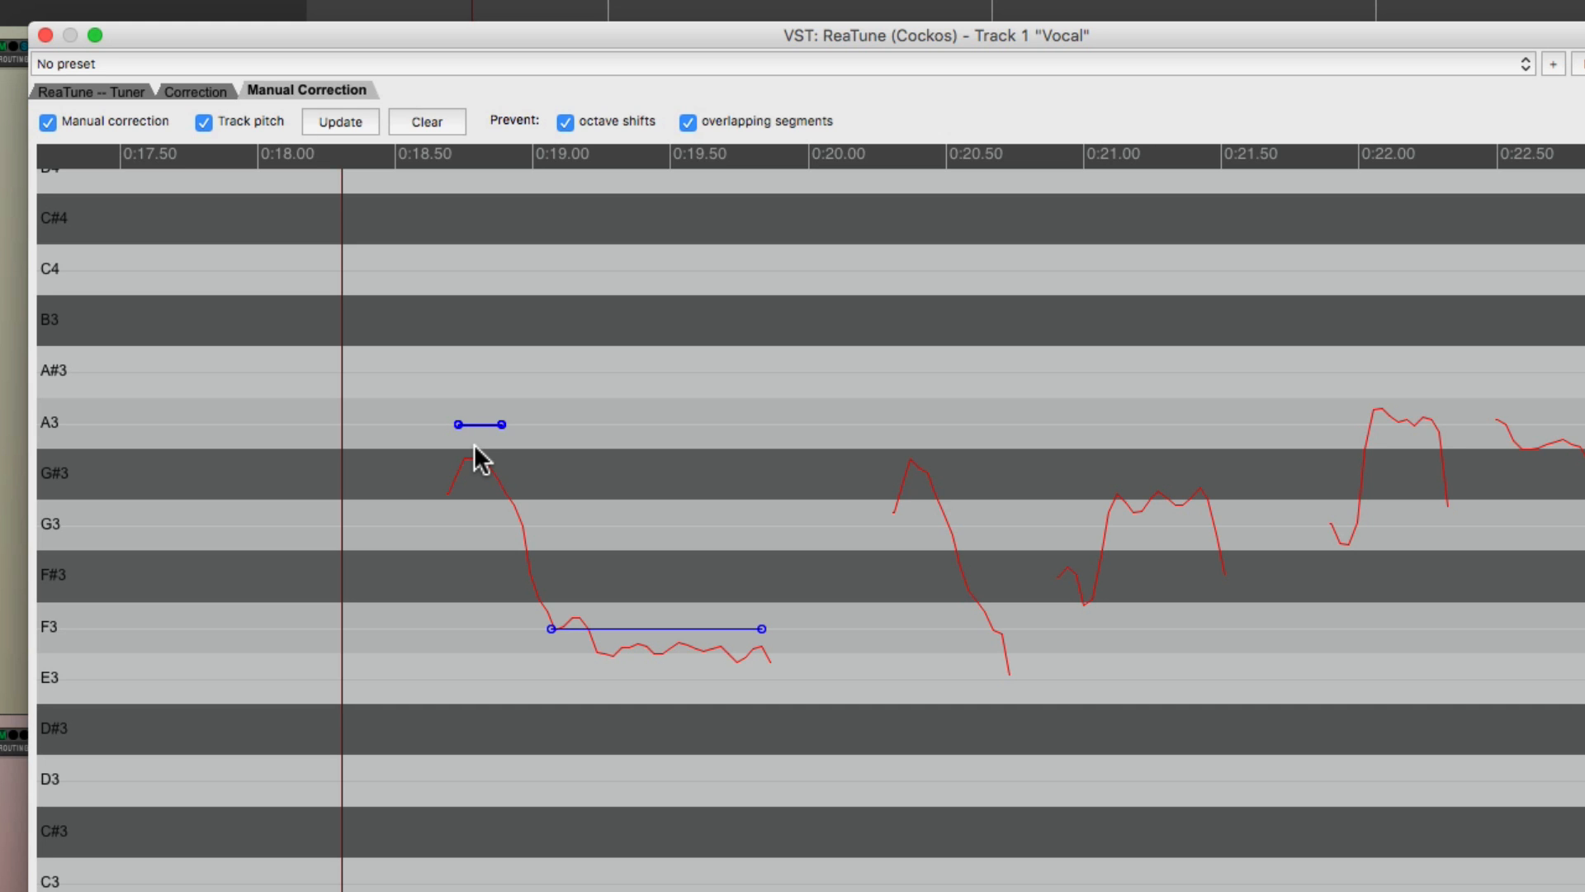
{"action": "key", "text": "space"}
{"action": "key", "text": "space"}
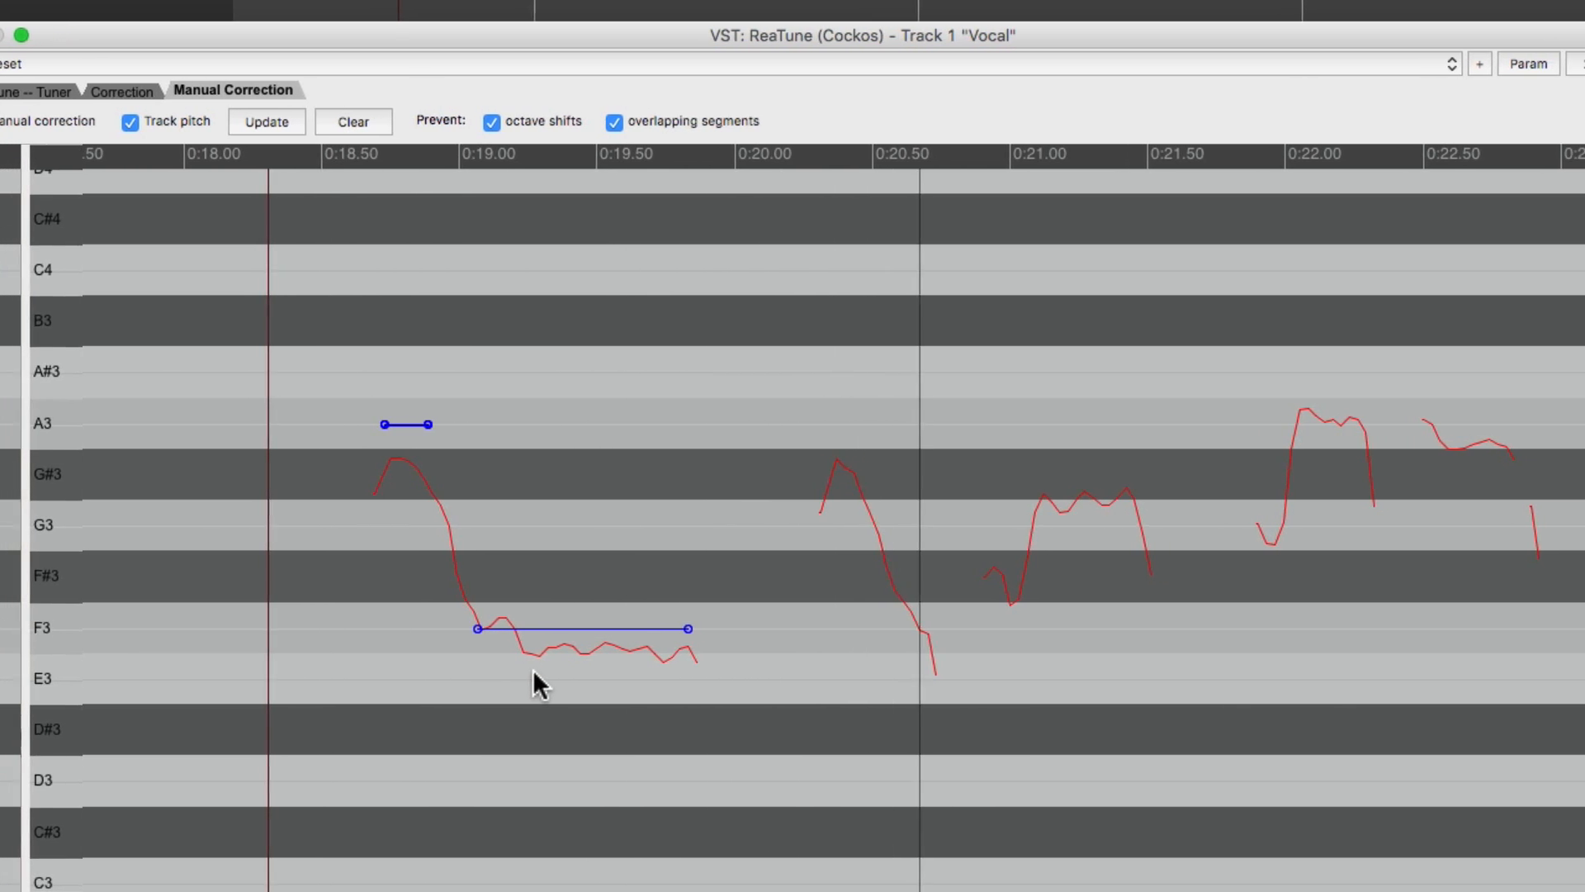
From 0:20, draw a G3 correction note around 0:21, trying it on F3 before settling, and audition it
{"action": "left_click", "coordinate": [615, 155]}
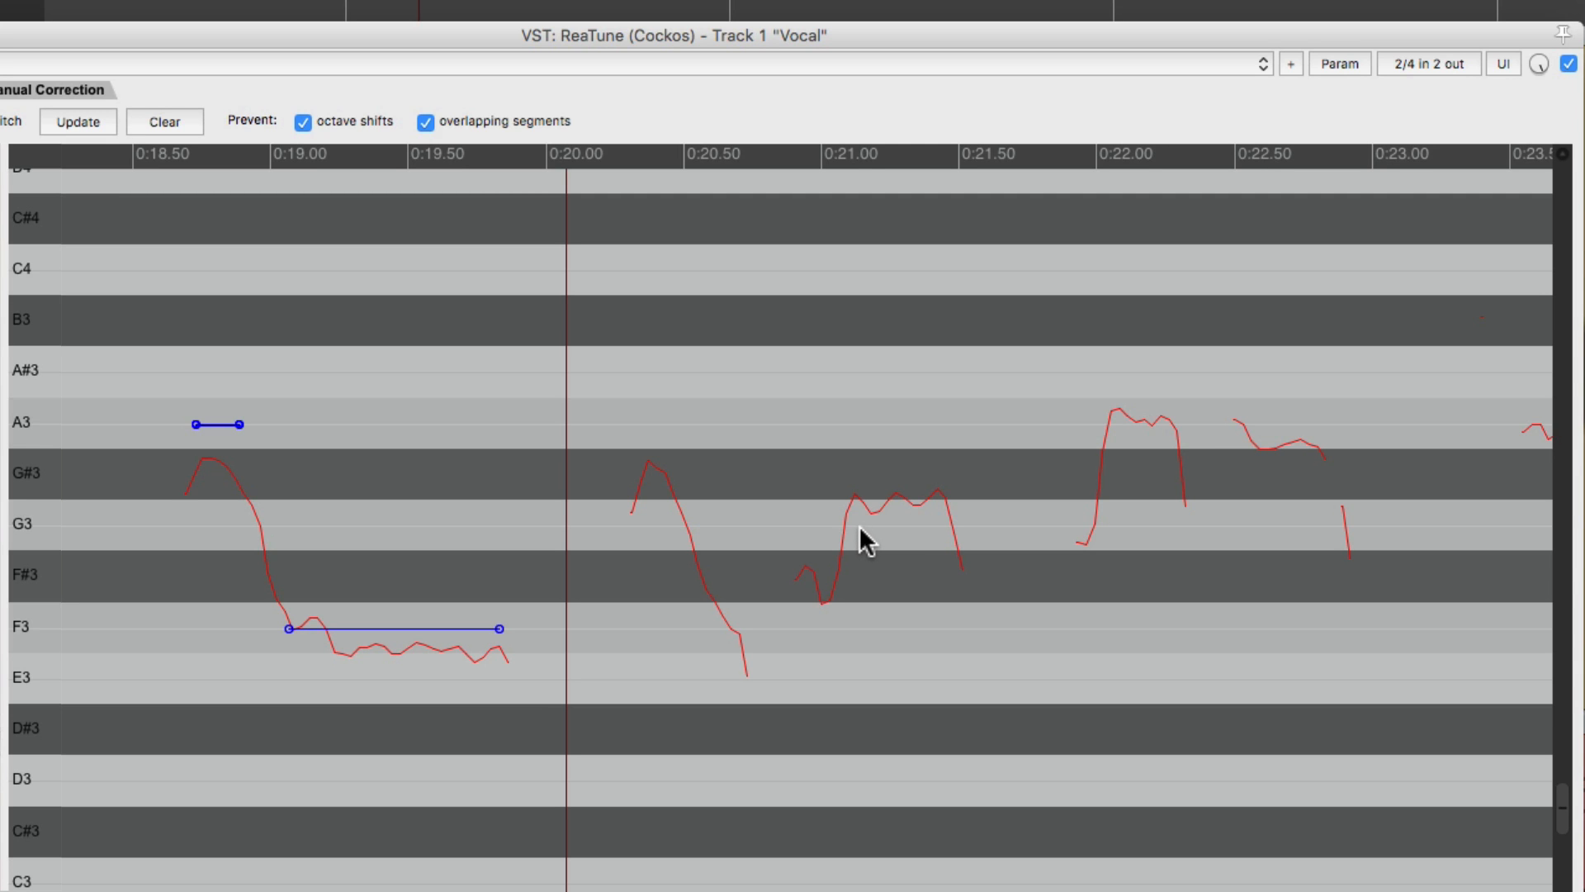
{"action": "left_click_drag", "start_coordinate": [843, 536], "coordinate": [955, 530]}
{"action": "left_click_drag", "start_coordinate": [911, 533], "coordinate": [906, 635]}
{"action": "mouse_move", "coordinate": [906, 631]}
{"action": "left_mouse_down"}
{"action": "mouse_move", "coordinate": [905, 684]}
{"action": "mouse_move", "coordinate": [914, 531]}
{"action": "left_mouse_up"}
{"action": "key", "text": "space"}
Draw A3 correction notes around 0:22 and 0:22.5 and audition from 0:21.50
{"action": "left_click_drag", "start_coordinate": [635, 432], "coordinate": [670, 430]}
{"action": "key", "text": "space"}
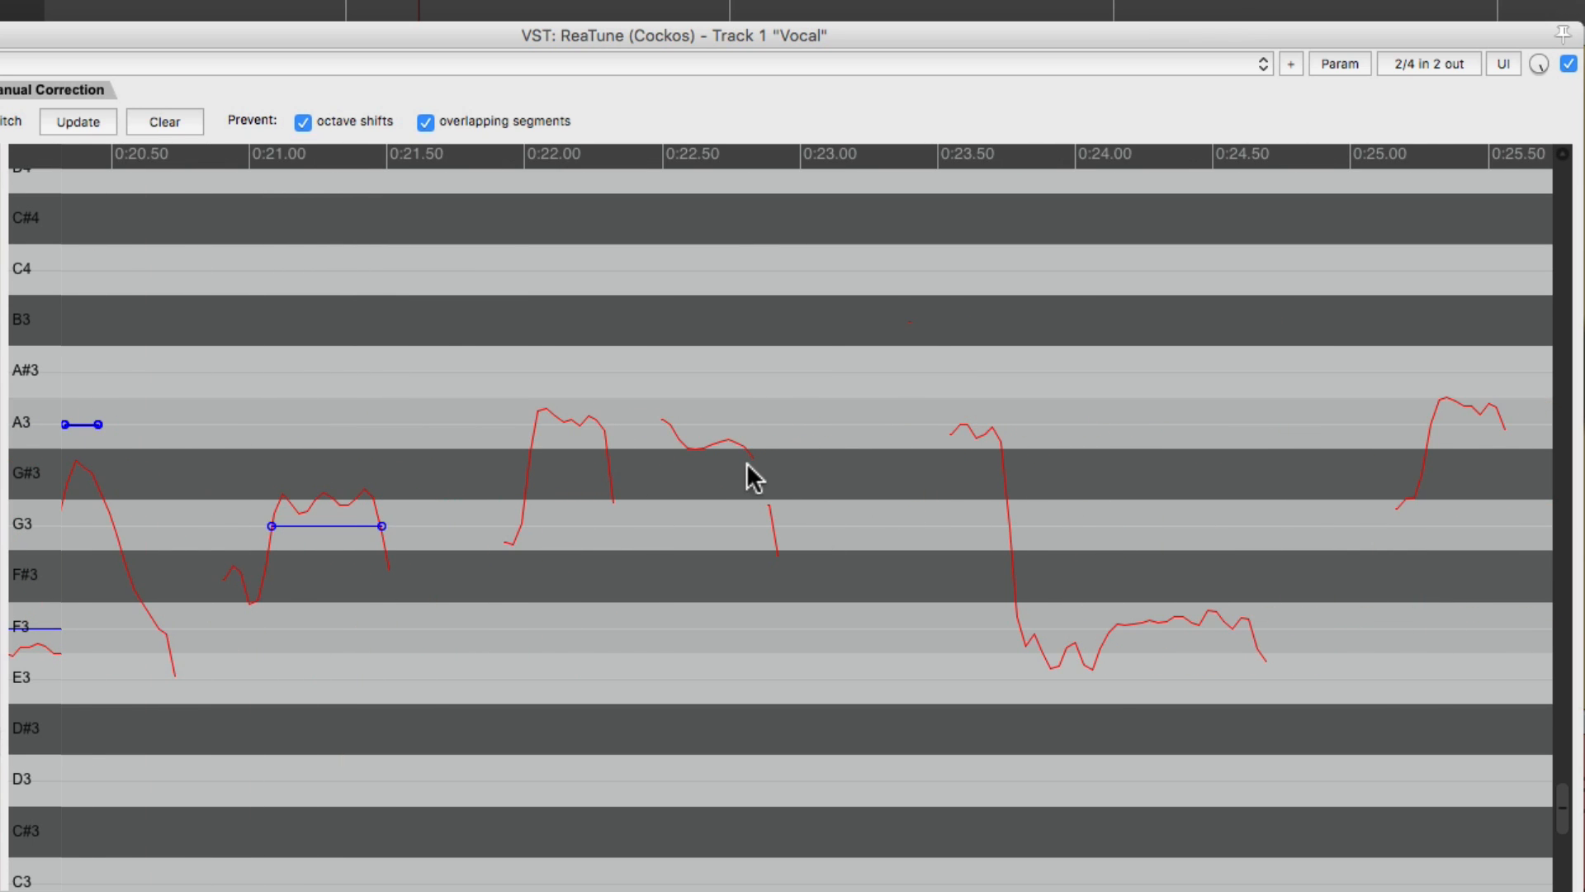
{"action": "left_click_drag", "start_coordinate": [663, 425], "coordinate": [751, 425]}
{"action": "left_click_drag", "start_coordinate": [605, 425], "coordinate": [532, 425]}
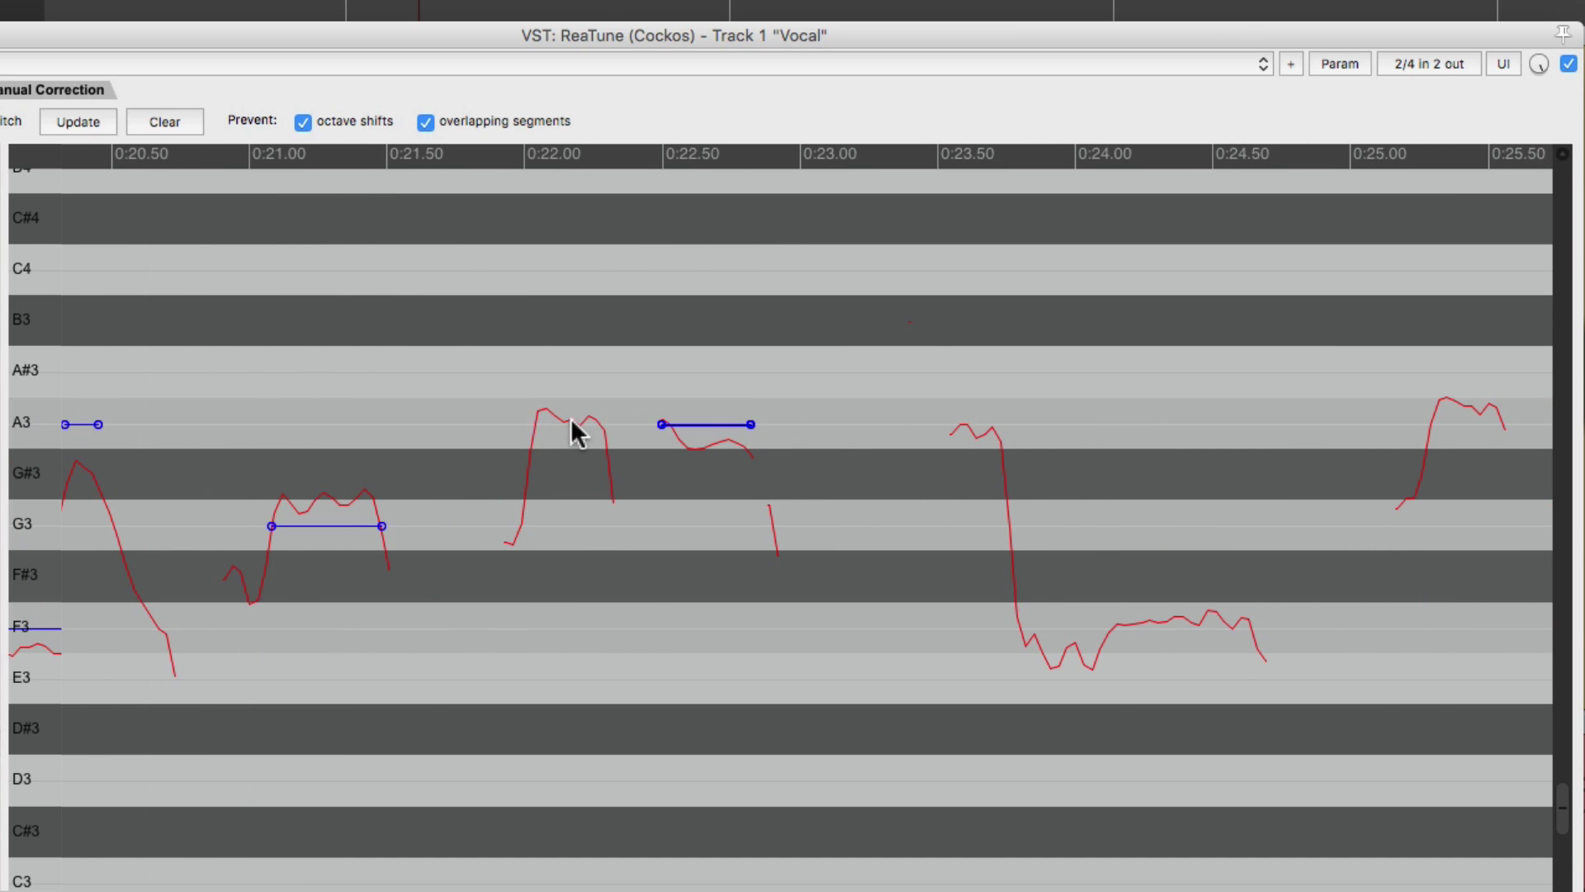
{"action": "left_click", "coordinate": [427, 152]}
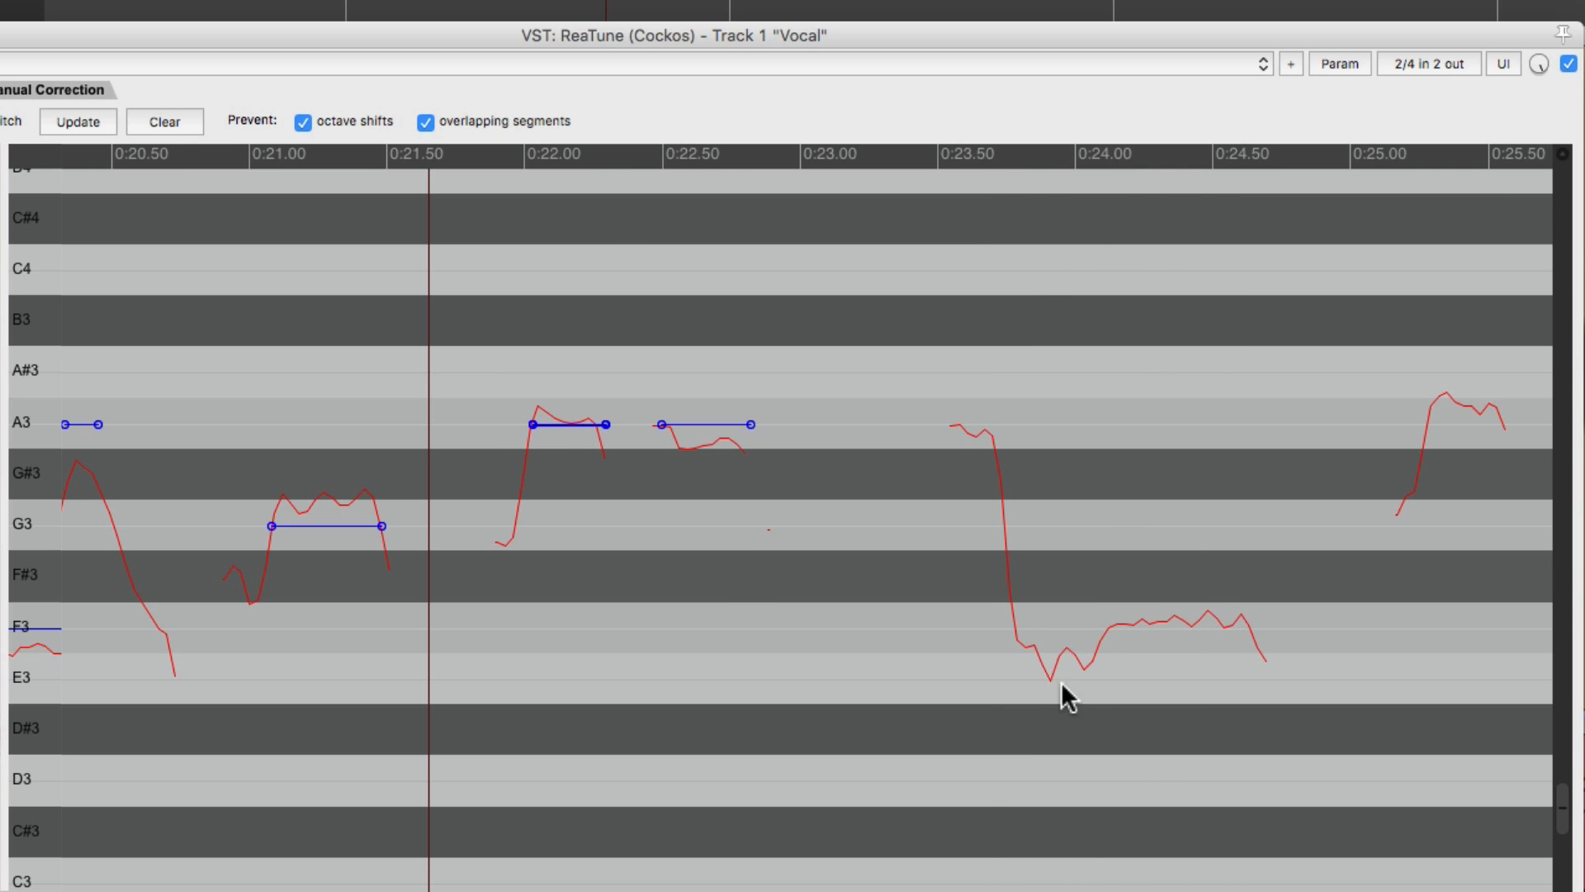
Draw an F3 note from 0:23.7 to 0:24.5 and an A3 note around 0:25–0:26, auditioning each
{"action": "left_click_drag", "start_coordinate": [1016, 632], "coordinate": [1257, 637]}
{"action": "left_click", "coordinate": [899, 161]}
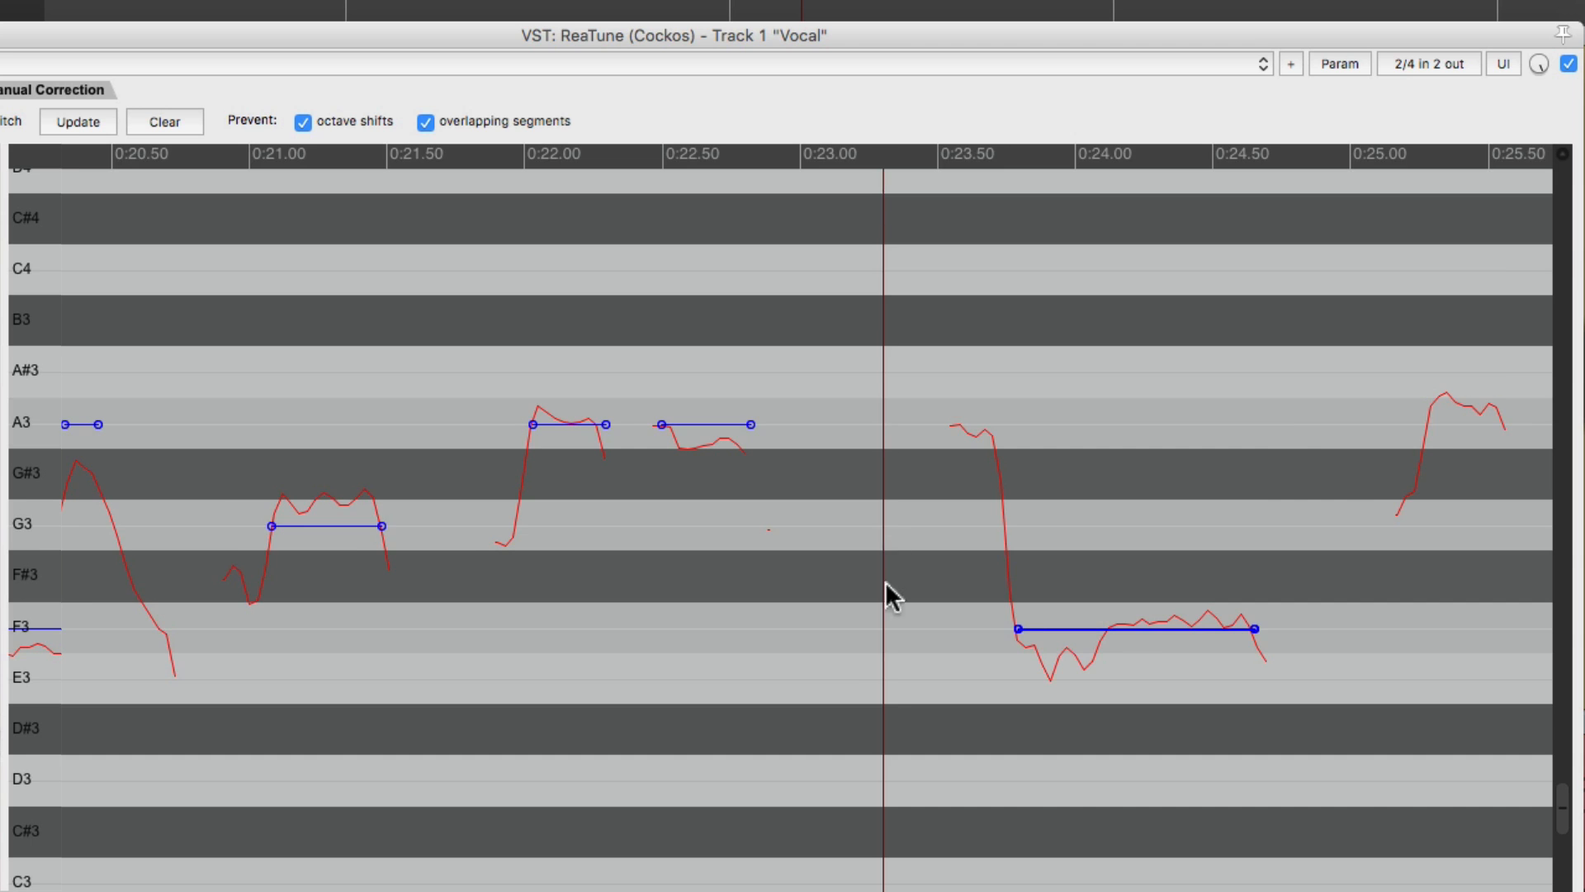
{"action": "key", "text": "space"}
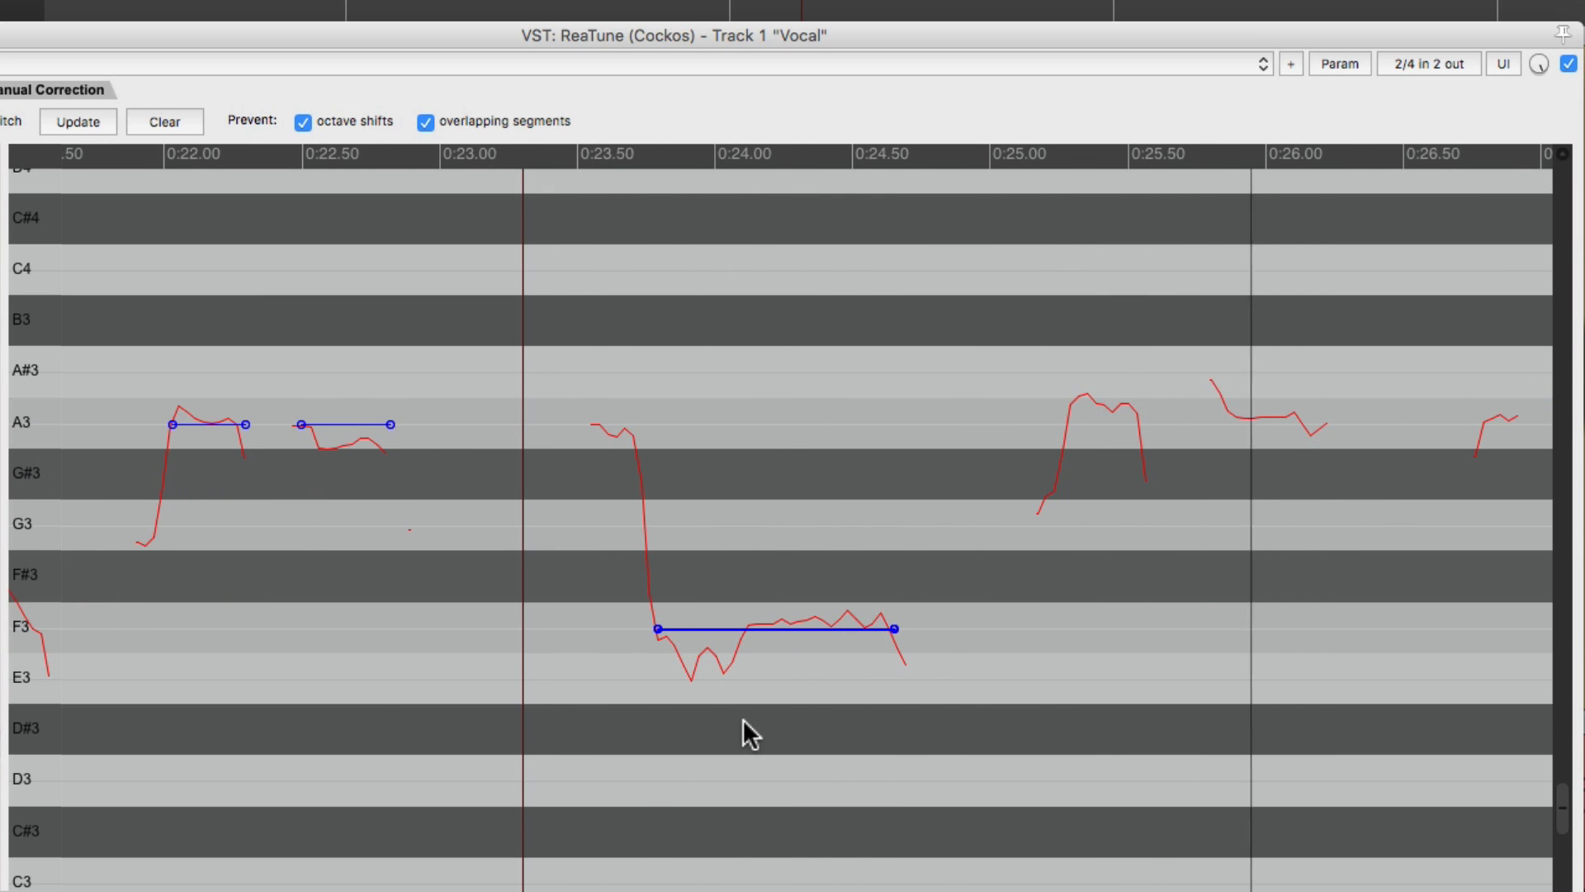
{"action": "key", "text": "space"}
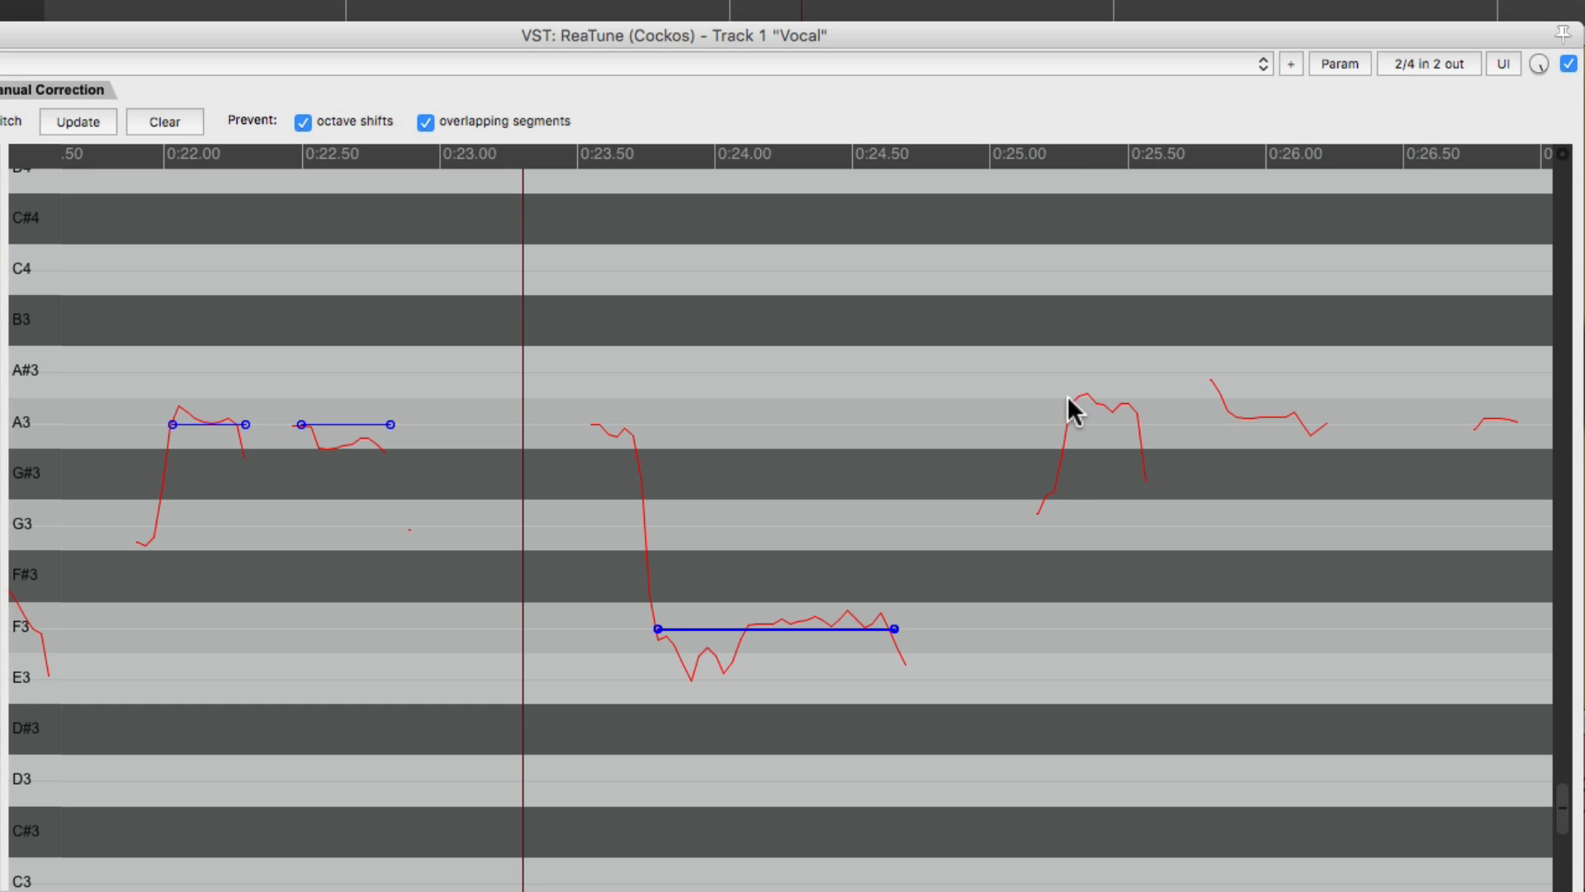
{"action": "left_click_drag", "start_coordinate": [1070, 428], "coordinate": [1323, 426]}
{"action": "left_click", "coordinate": [951, 151]}
{"action": "key", "text": "space"}
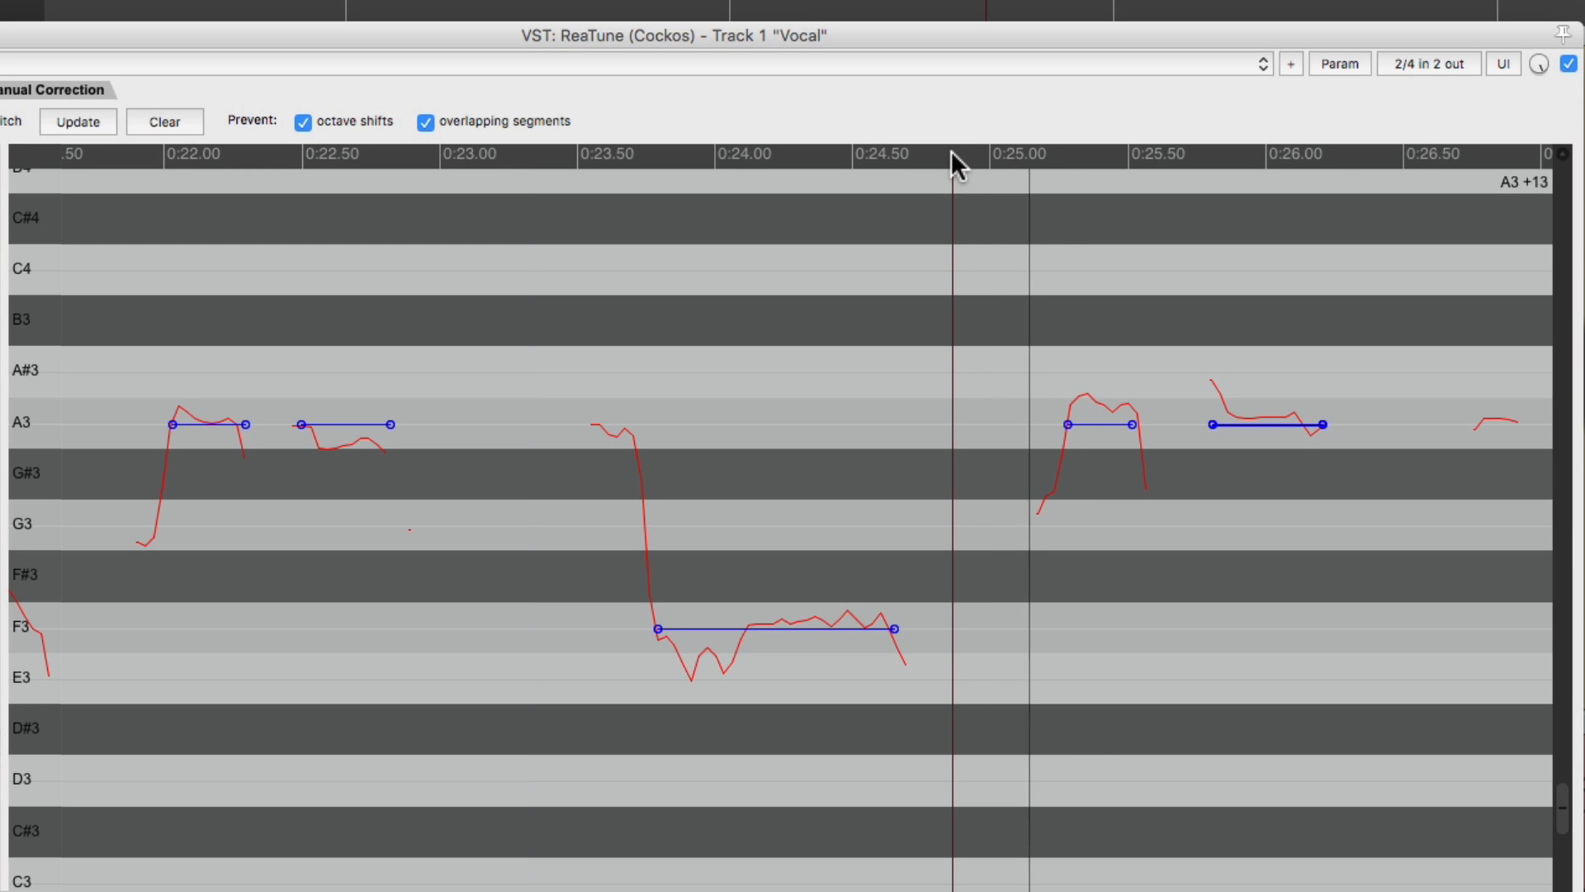
{"action": "key", "text": "space"}
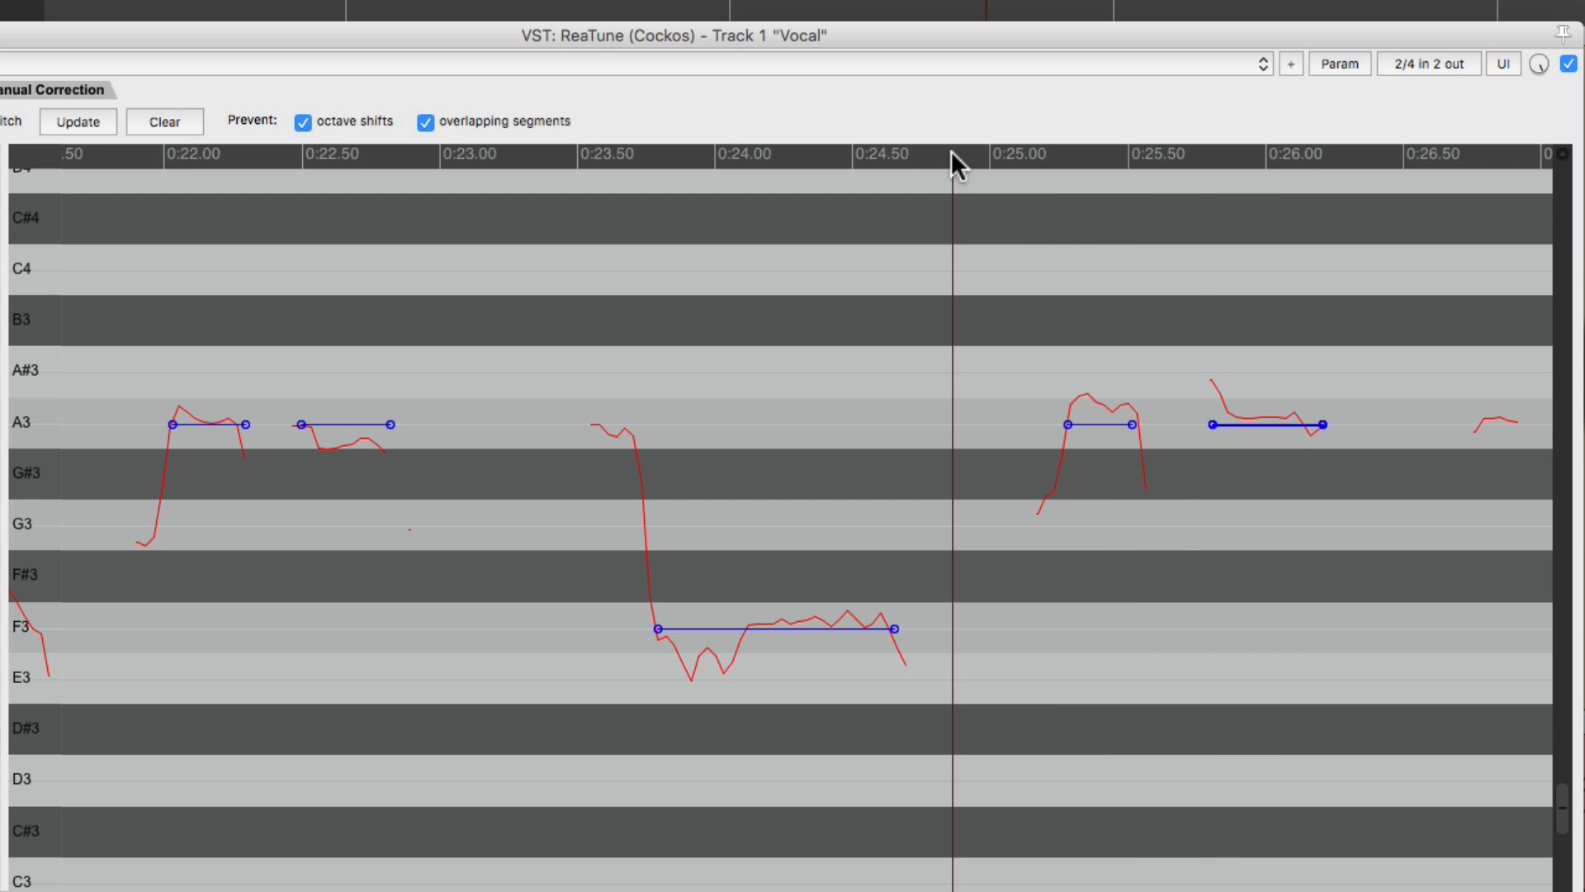
{"action": "scroll", "coordinate": [908, 637], "scroll_direction": "down", "scroll_amount": 3}
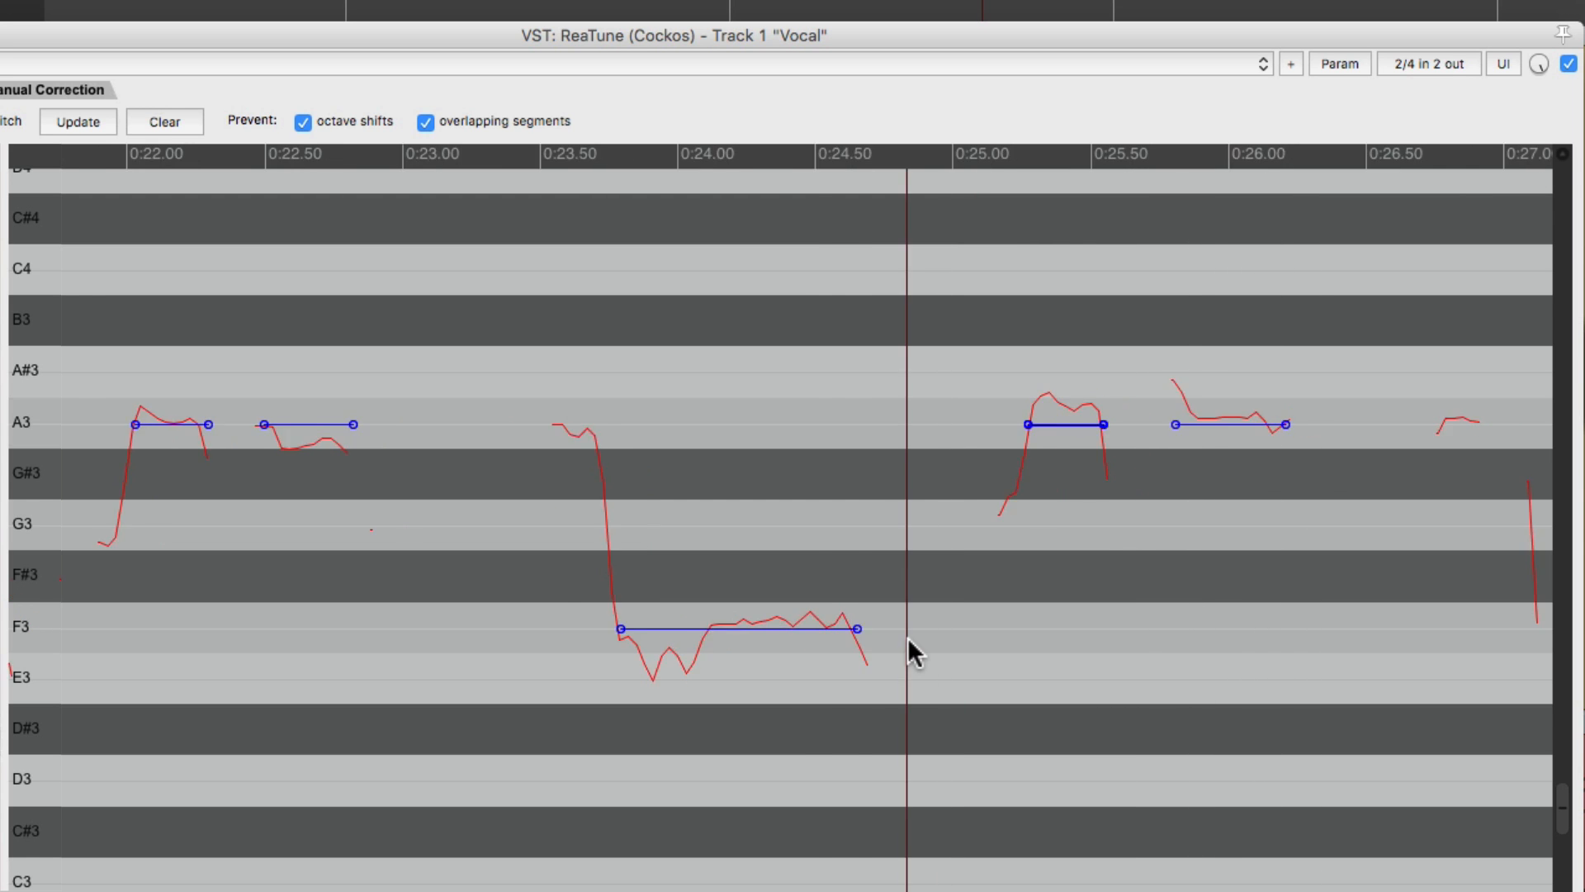
{"action": "scroll", "coordinate": [907, 637], "scroll_direction": "down", "scroll_amount": 3}
{"action": "scroll", "coordinate": [908, 637], "scroll_direction": "down", "scroll_amount": 3}
{"action": "scroll", "coordinate": [908, 637], "scroll_direction": "down", "scroll_amount": 3}
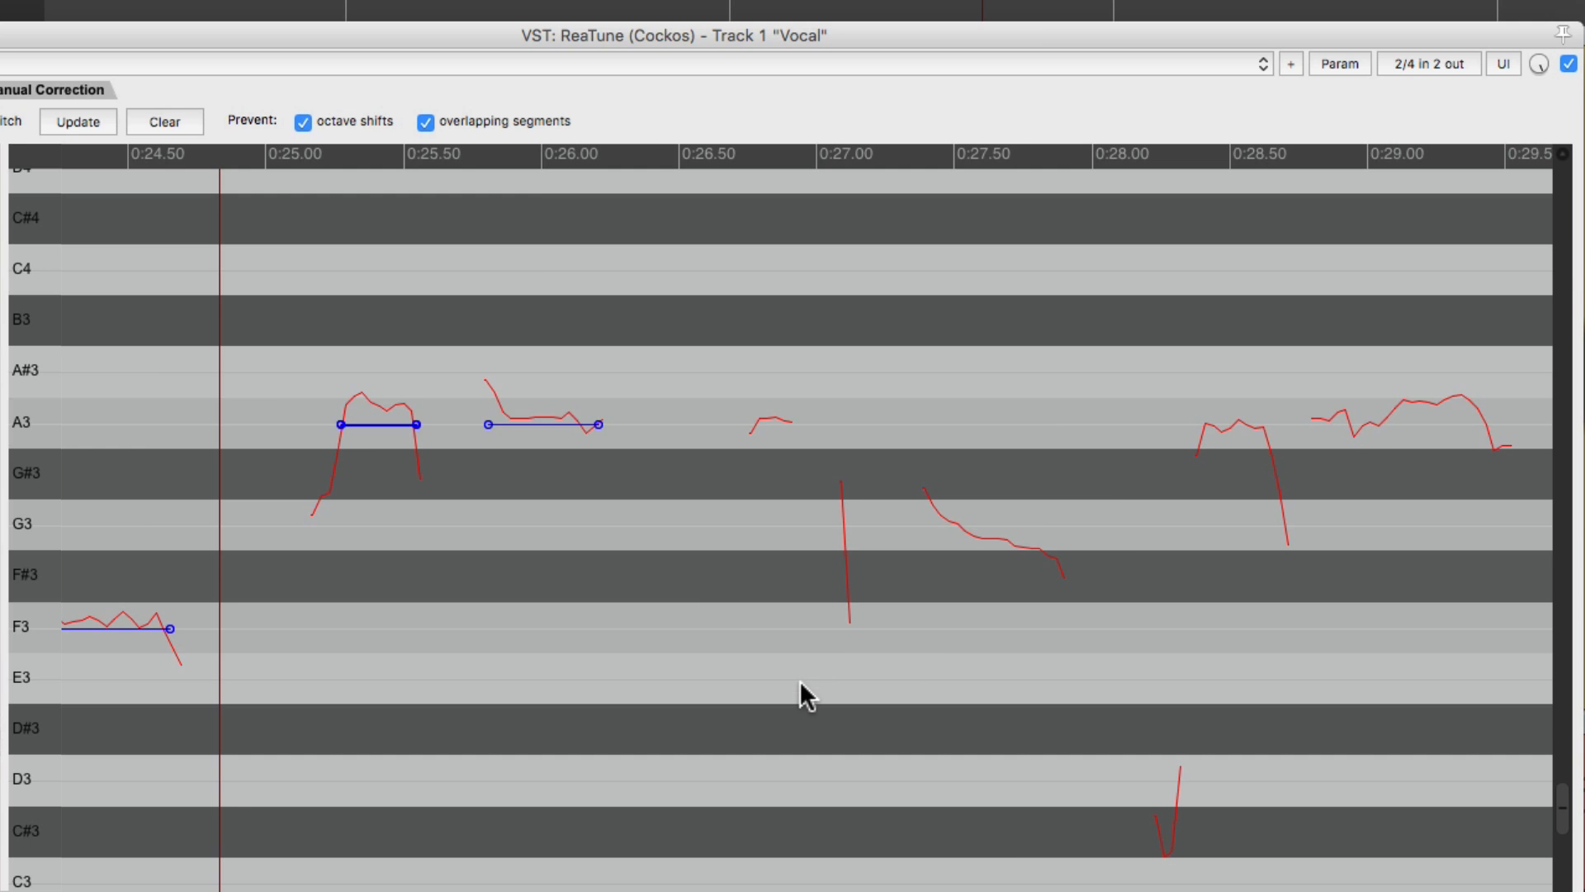
{"action": "scroll", "coordinate": [801, 680], "scroll_direction": "down", "scroll_amount": 2}
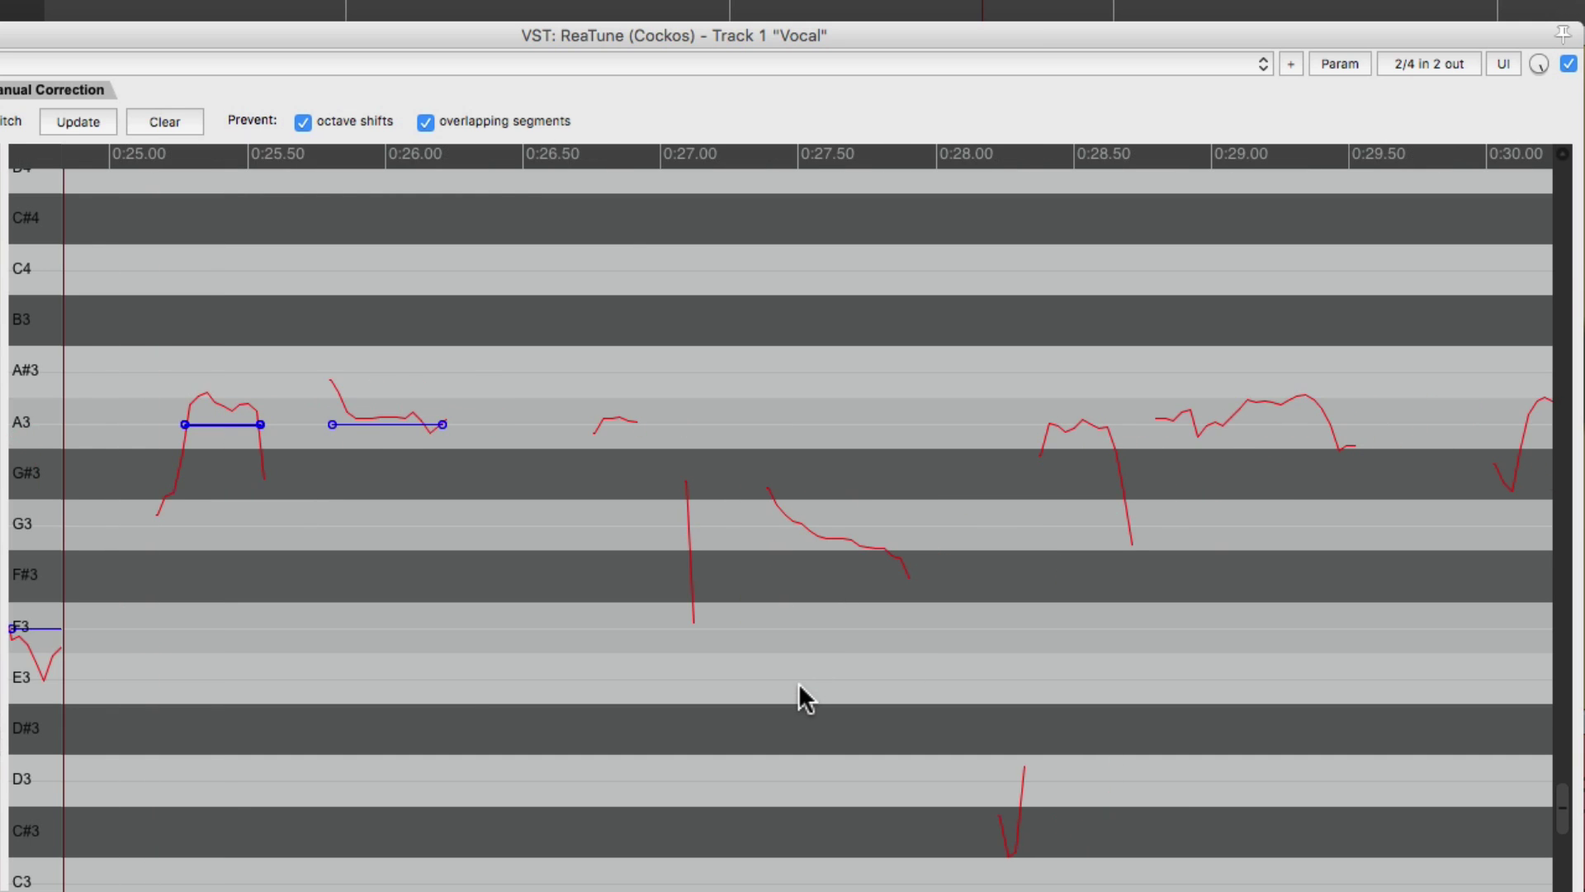
Add a G3 note near 0:27.5 and A3 notes near 0:28.4 and 0:29, auditioning from 0:26.5 and 0:28
{"action": "left_click", "coordinate": [530, 157]}
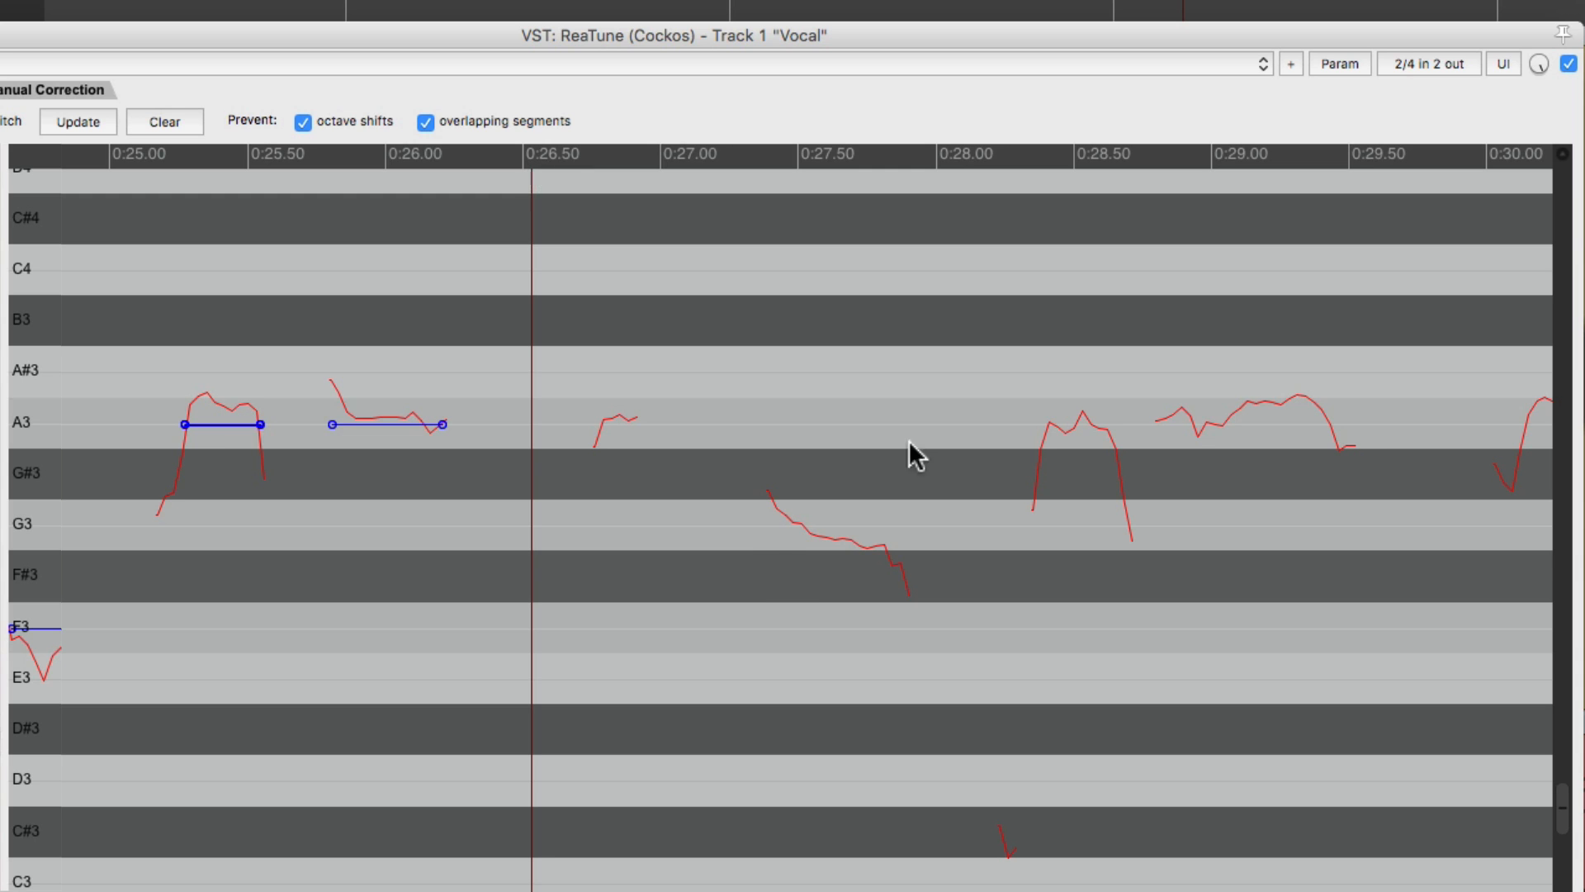
{"action": "left_click_drag", "start_coordinate": [776, 533], "coordinate": [882, 530]}
{"action": "key", "text": "space"}
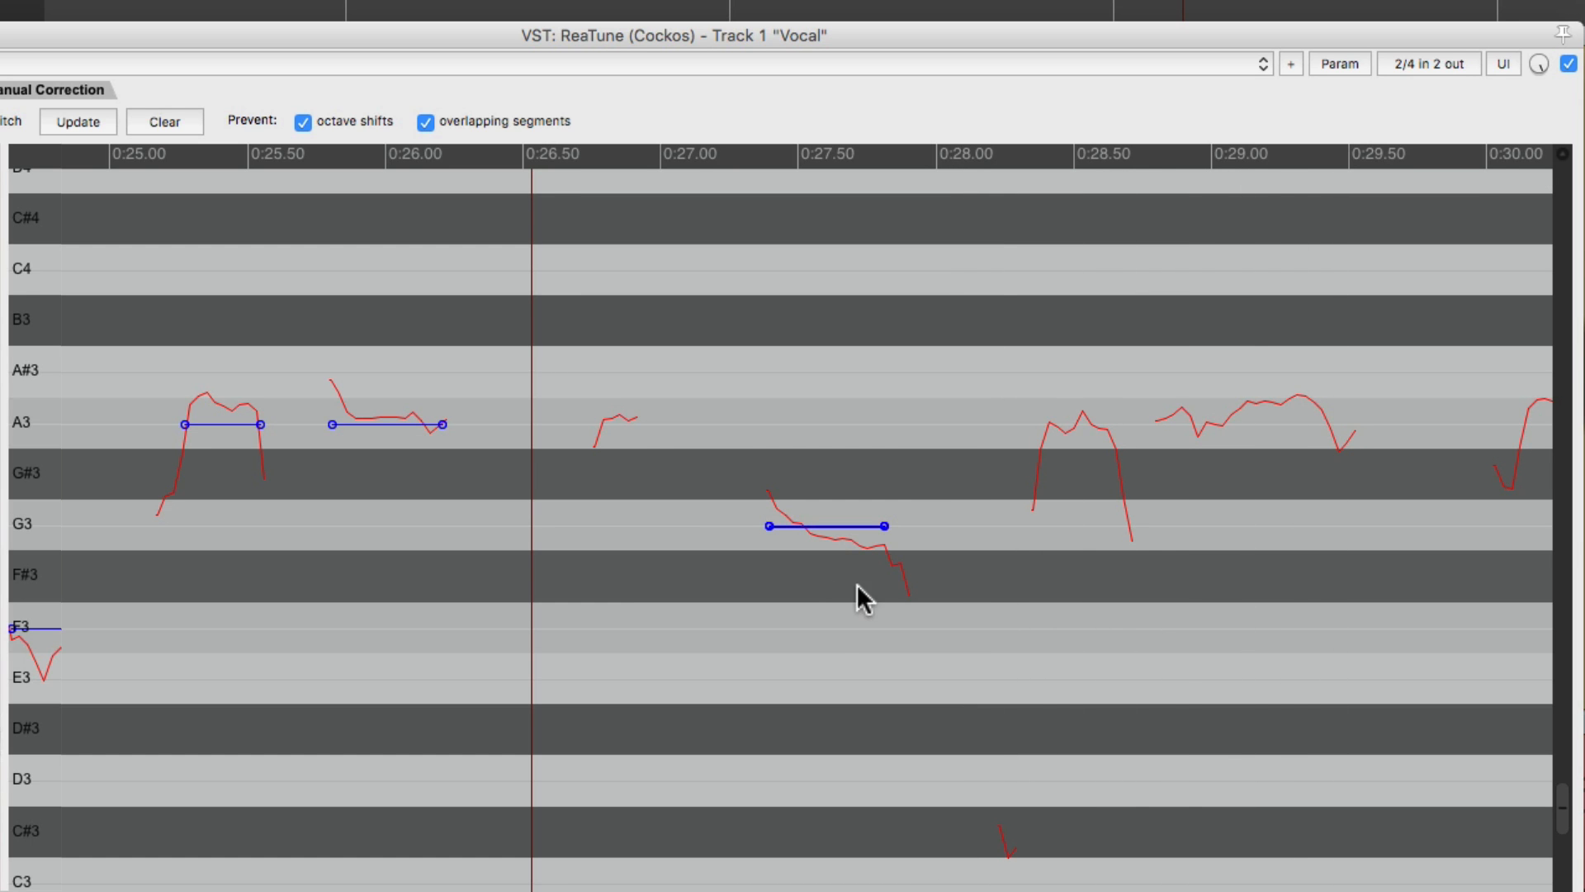
{"action": "left_click_drag", "start_coordinate": [1156, 424], "coordinate": [1331, 426]}
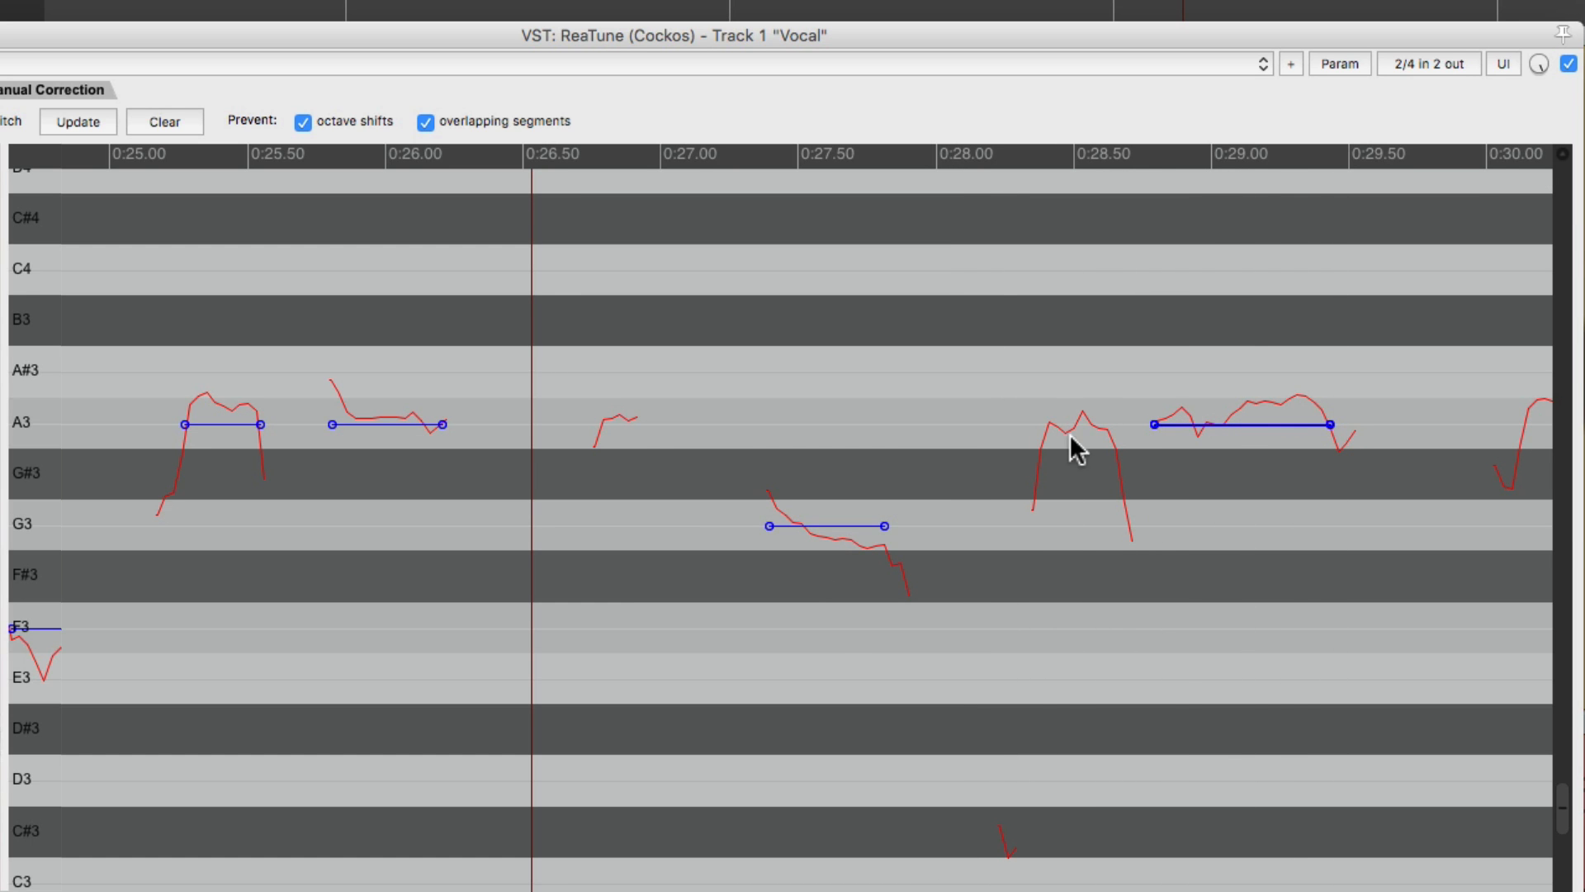
{"action": "left_click_drag", "start_coordinate": [1050, 426], "coordinate": [1111, 427]}
{"action": "left_click", "coordinate": [950, 165]}
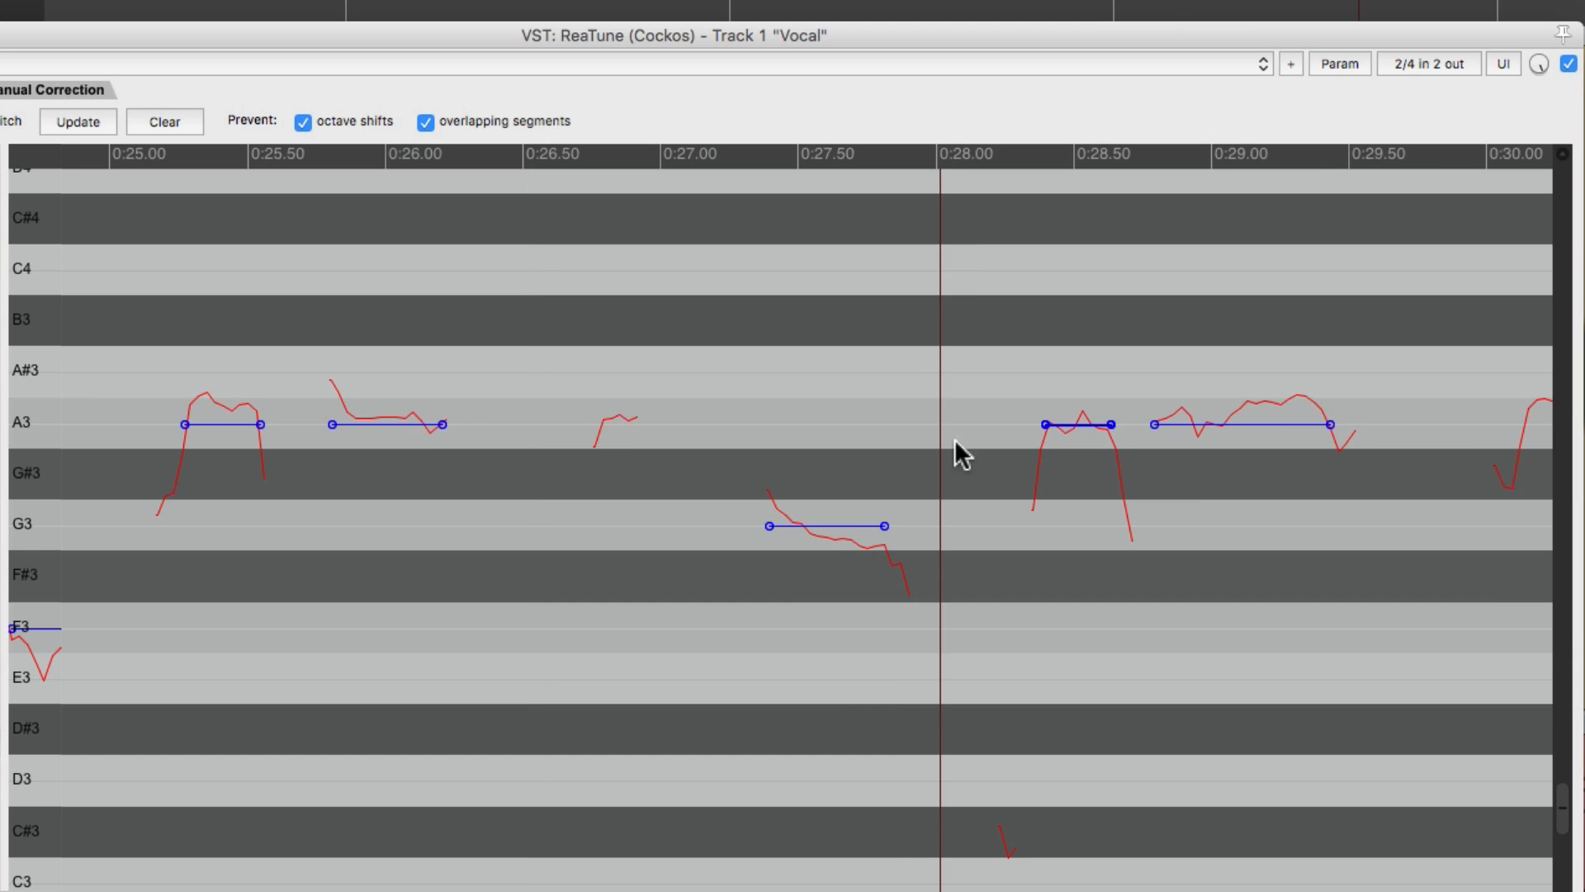
{"action": "scroll", "coordinate": [929, 718], "scroll_direction": "right", "scroll_amount": 5}
{"action": "key", "text": "space"}
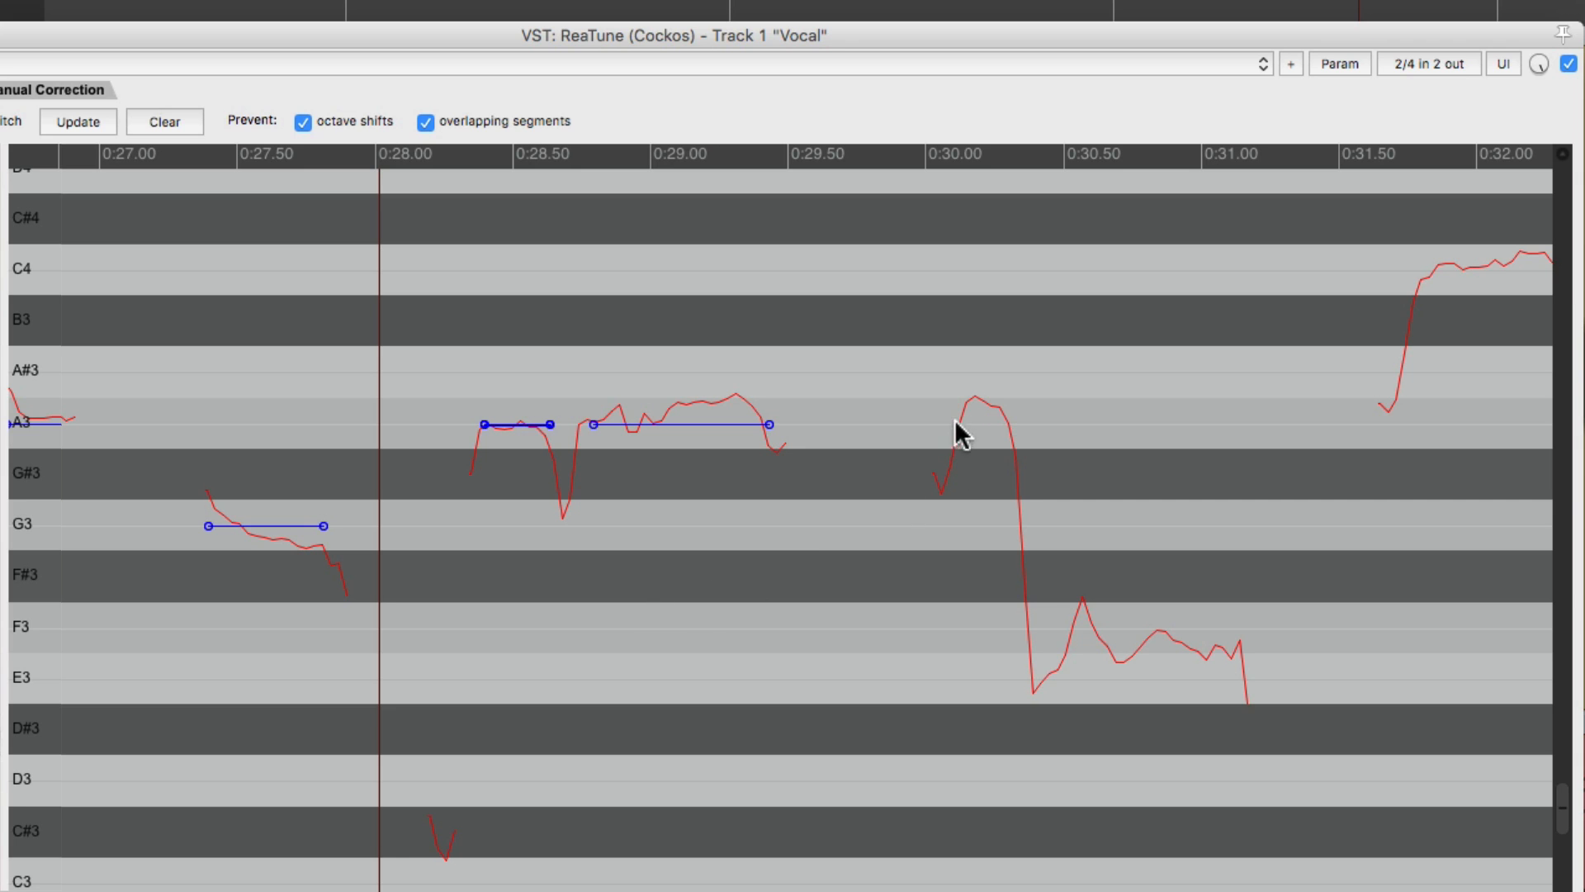
Add an A3 note near 0:30.2 and an F3 note for the low phrase, then audition from before 0:30
{"action": "left_click_drag", "start_coordinate": [955, 423], "coordinate": [1016, 424]}
{"action": "left_click_drag", "start_coordinate": [1031, 629], "coordinate": [1237, 638]}
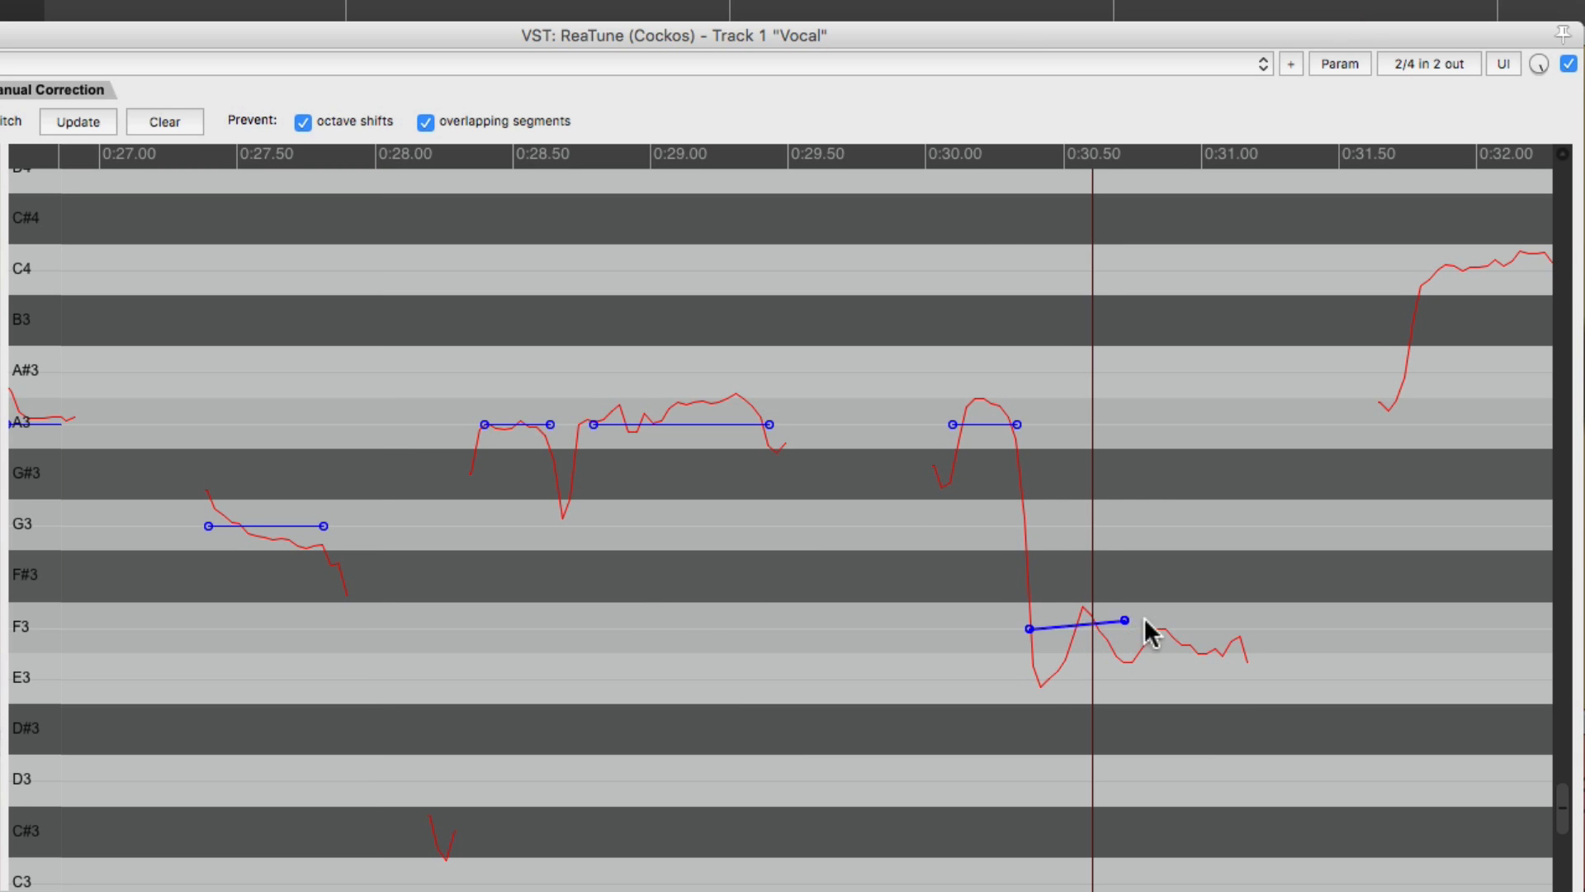
{"action": "left_click", "coordinate": [912, 153]}
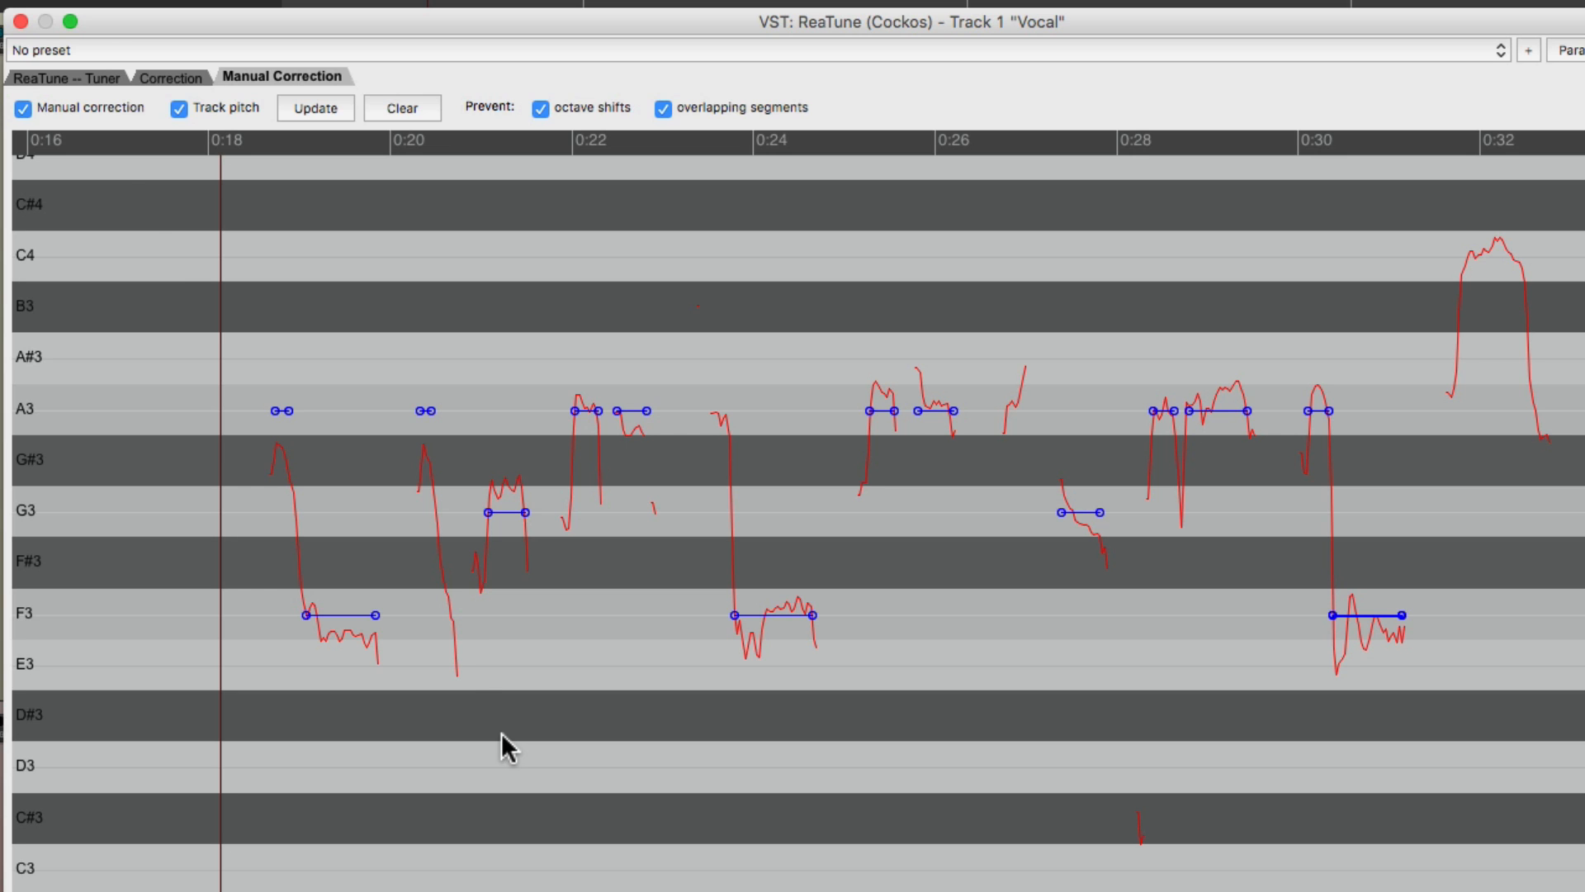
Close ReaTune, freeze the Vocal track to mono, and check its FX window shows effects offline
{"action": "left_click", "coordinate": [22, 21]}
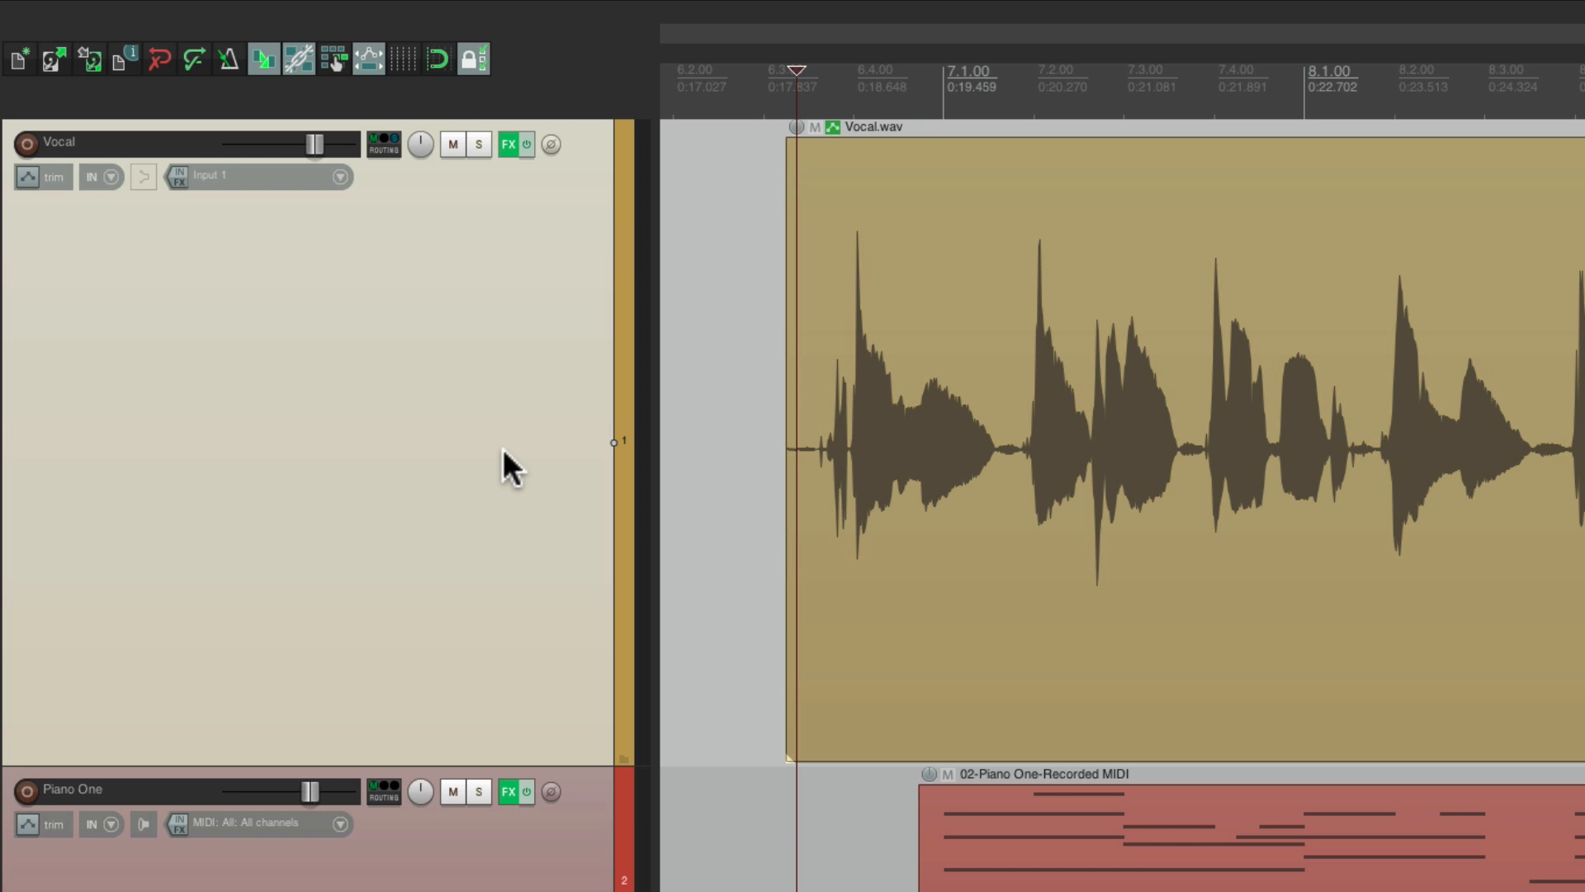
{"action": "right_click", "coordinate": [526, 449]}
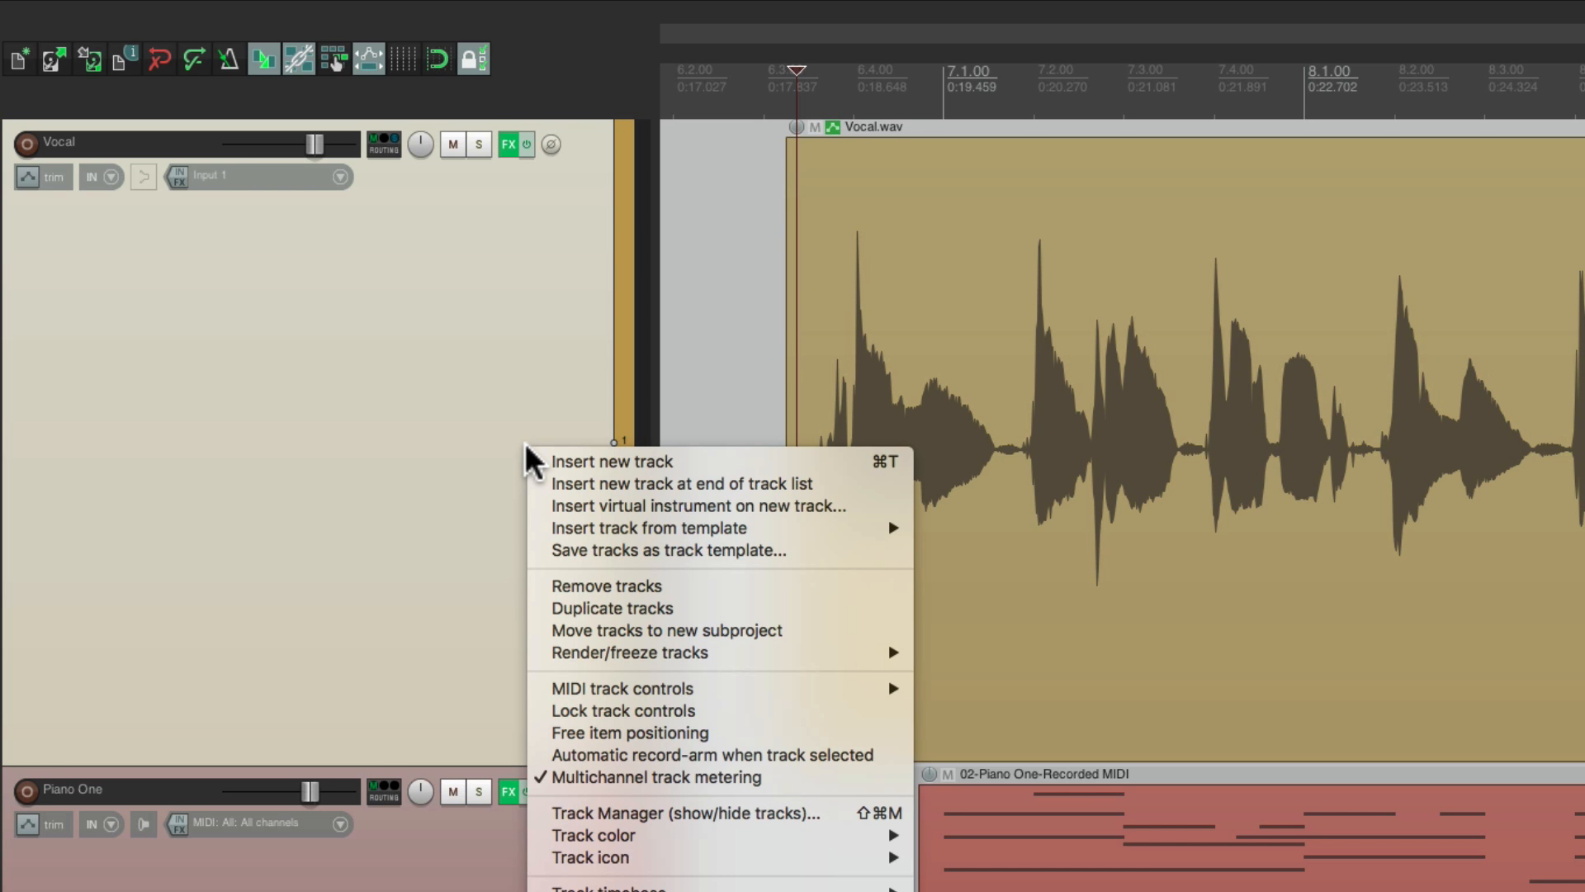
{"action": "mouse_move", "coordinate": [630, 652]}
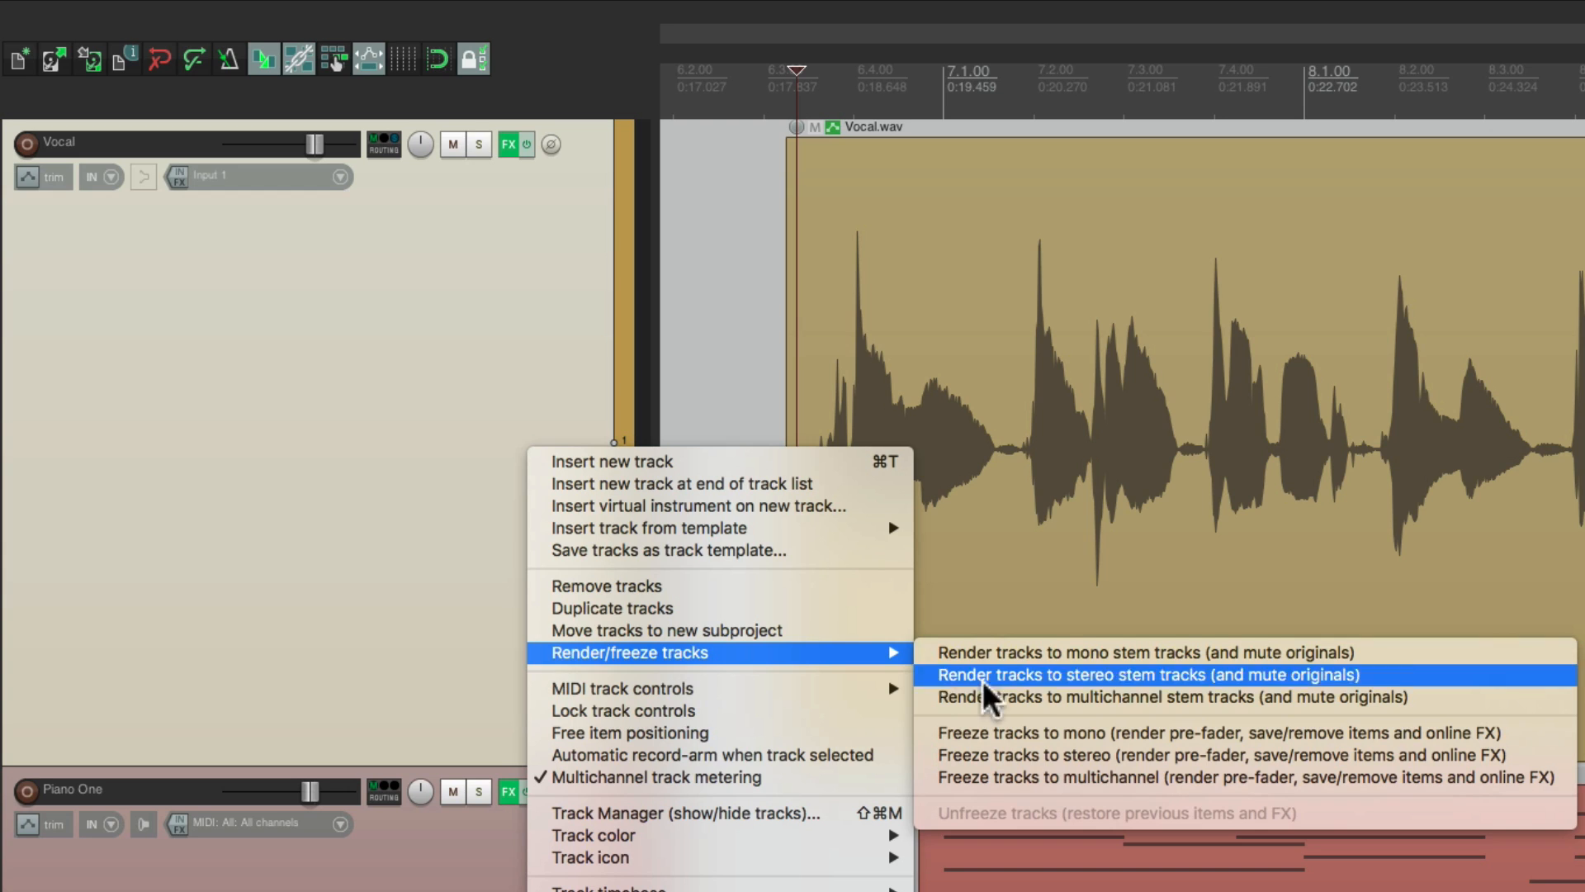
{"action": "left_click", "coordinate": [947, 730]}
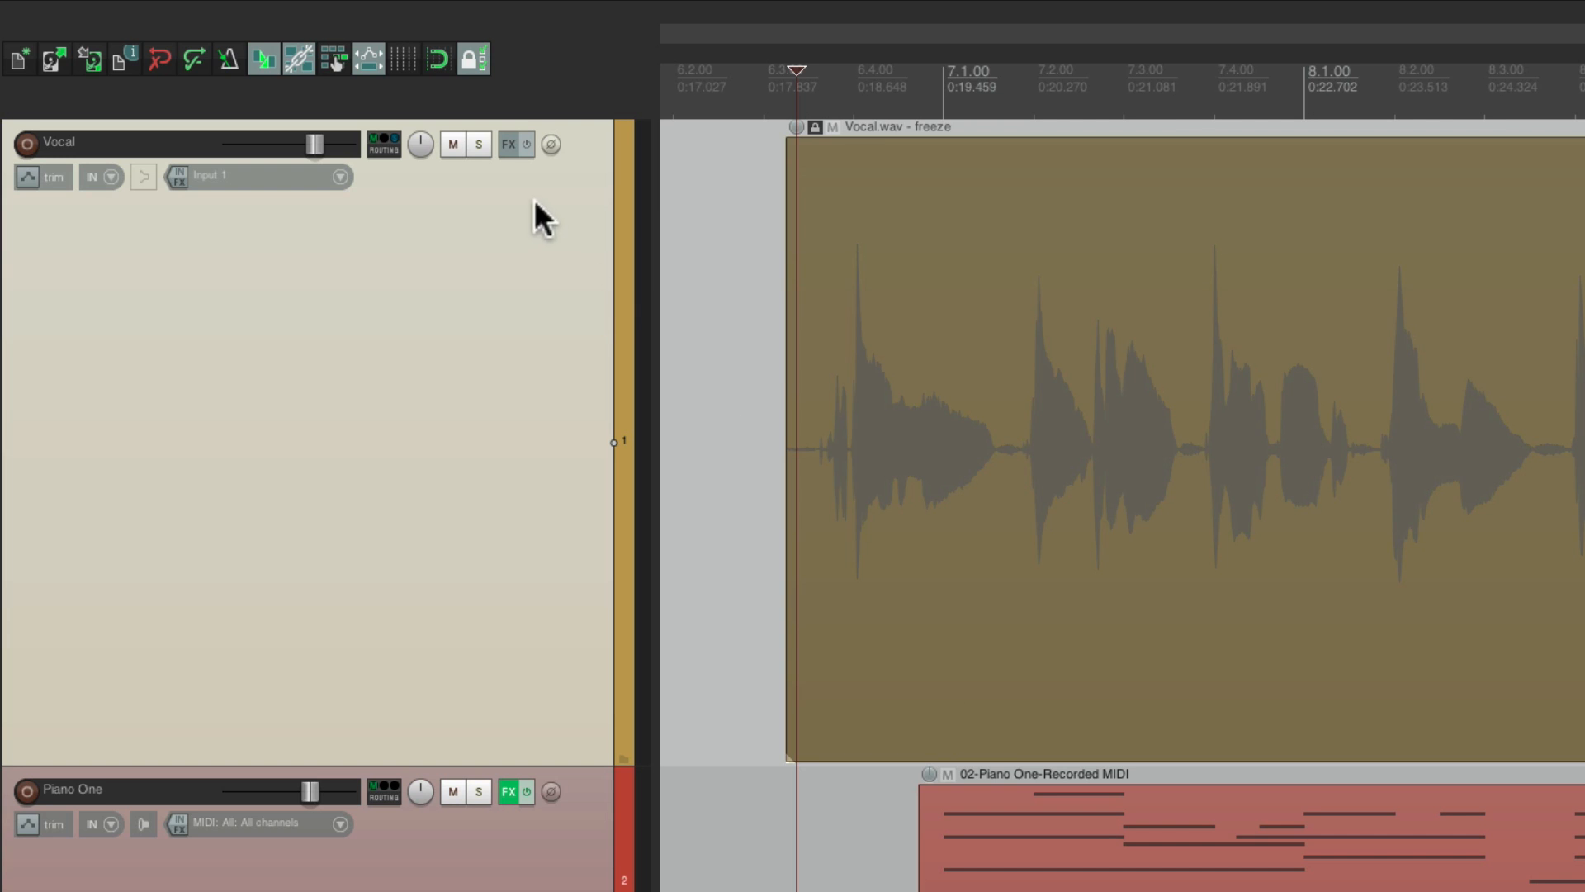
{"action": "left_click", "coordinate": [510, 153]}
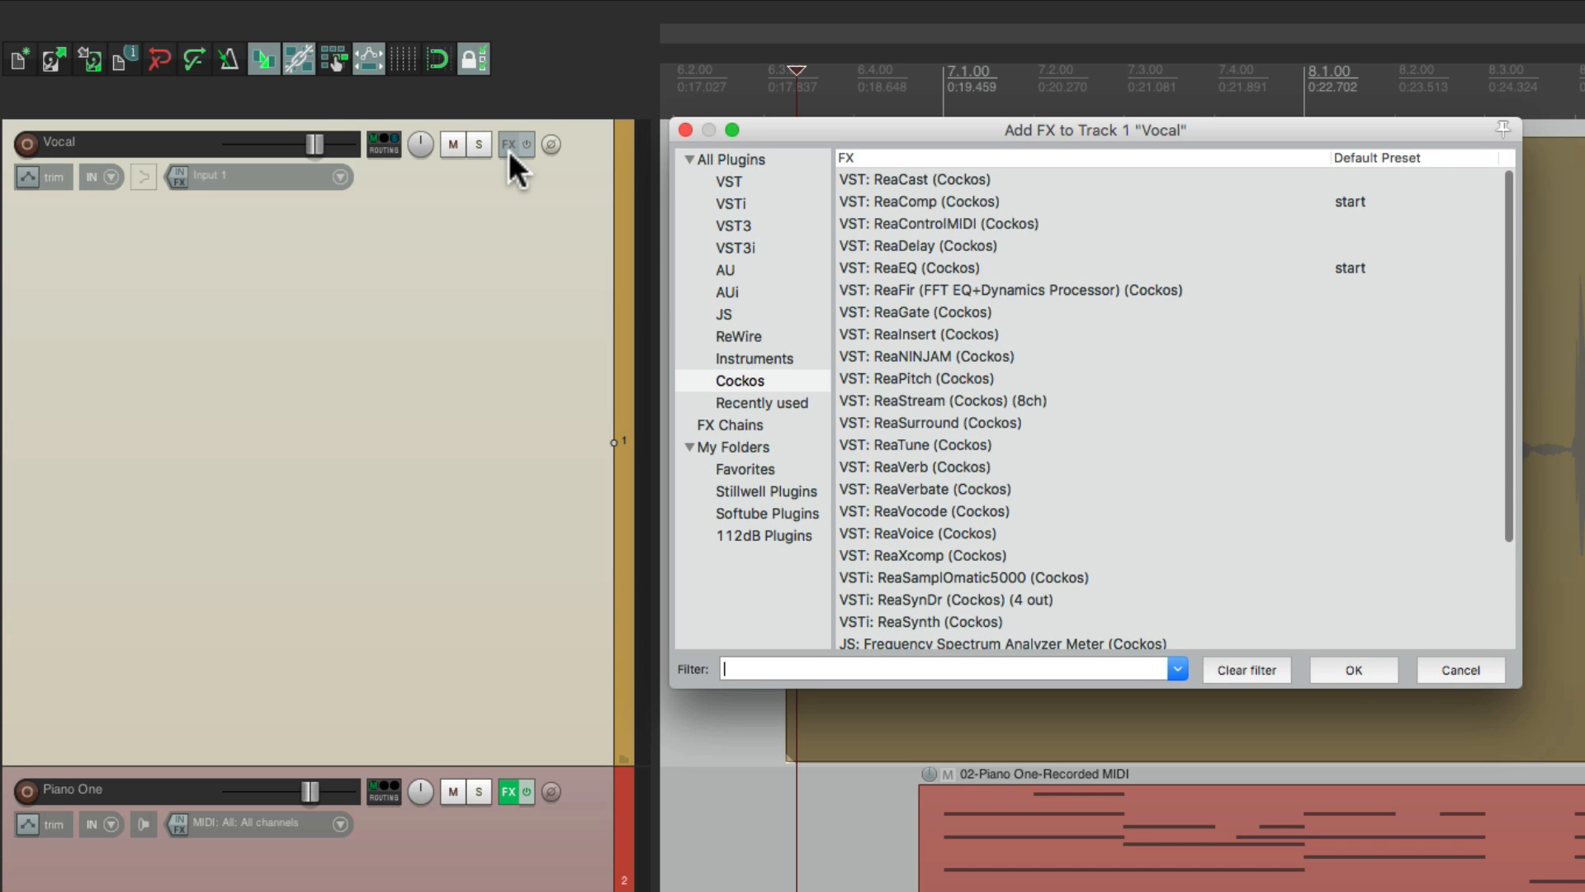
{"action": "left_click", "coordinate": [685, 130]}
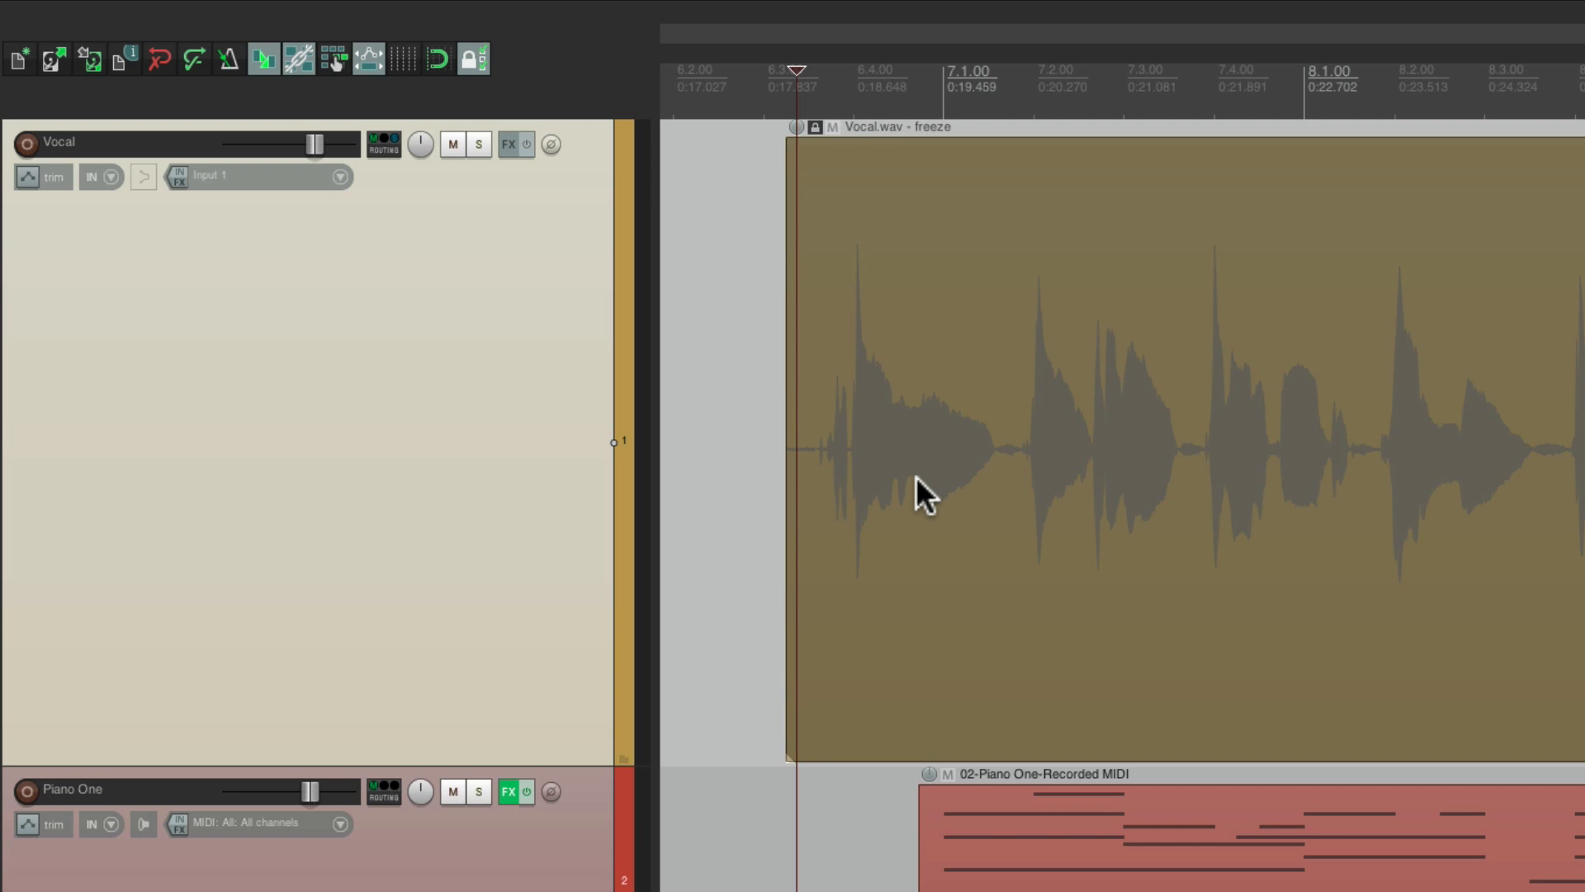
Play the frozen vocal, then unfreeze the Vocal track back to Vocal.wav
{"action": "key", "text": "space"}
{"action": "right_click", "coordinate": [562, 354]}
{"action": "mouse_move", "coordinate": [668, 564]}
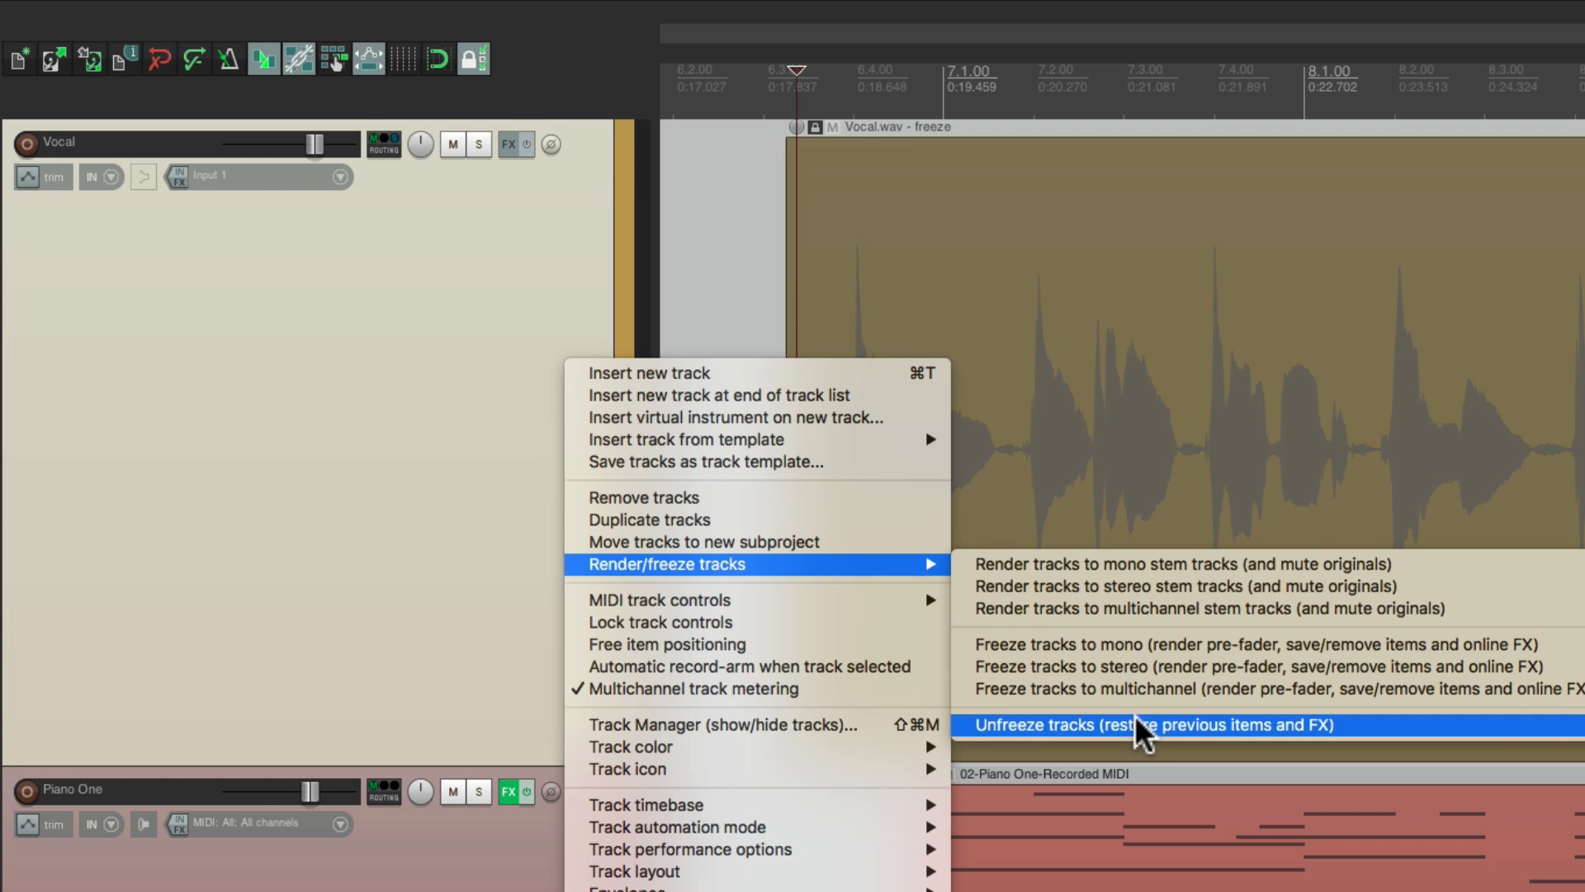
{"action": "left_click", "coordinate": [1141, 727]}
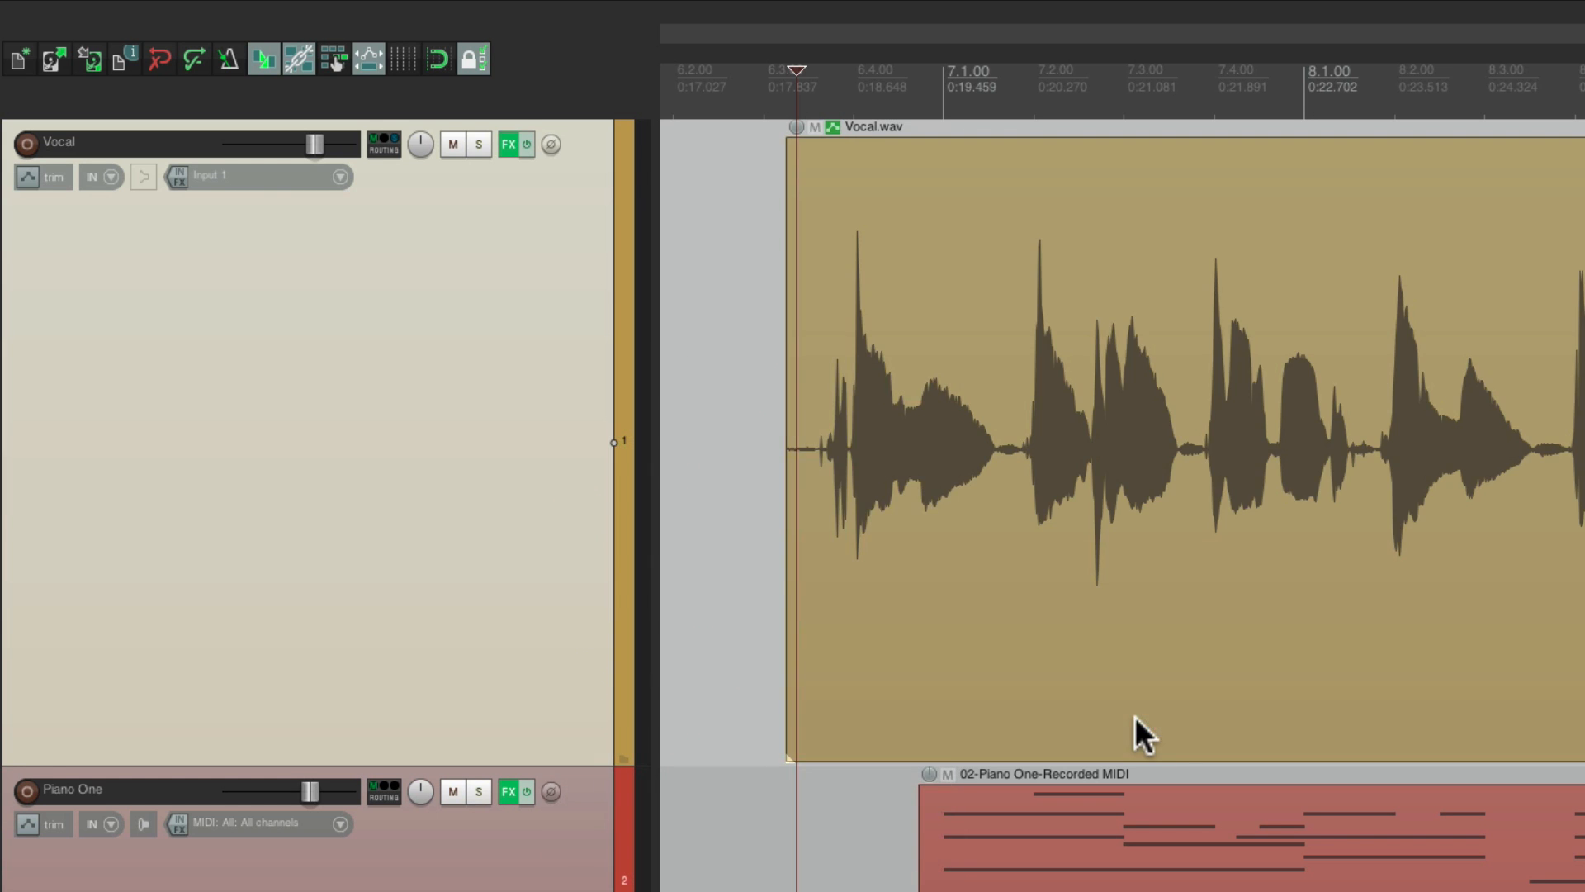
Bring up ReaTune on the Vocal track and play to re-track the vocal's pitch
{"action": "left_click", "coordinate": [508, 143]}
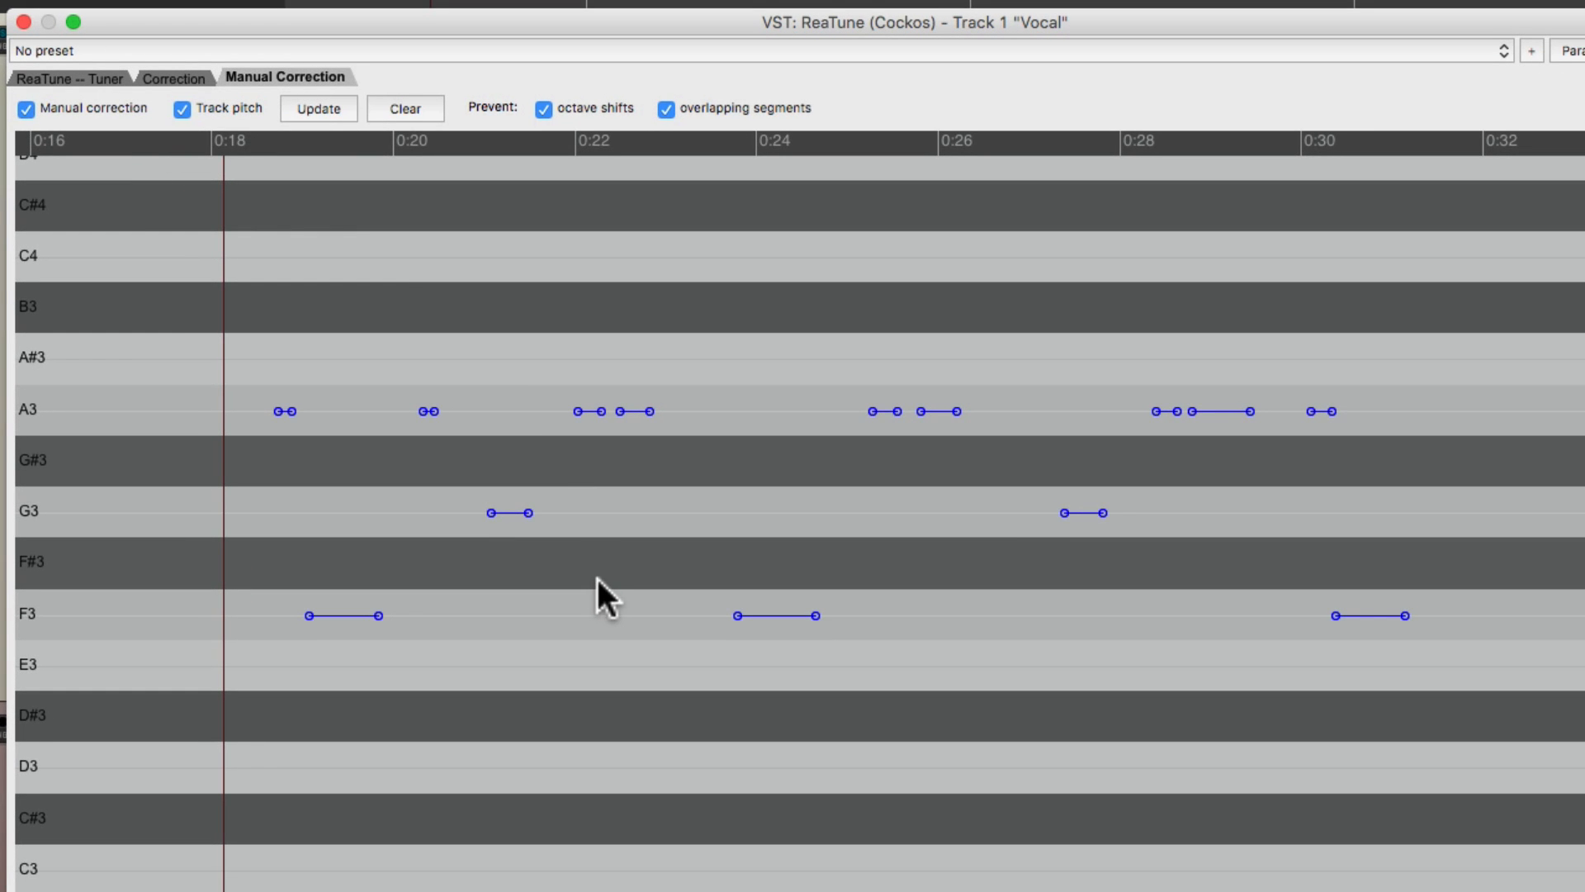
{"action": "key", "text": "space"}
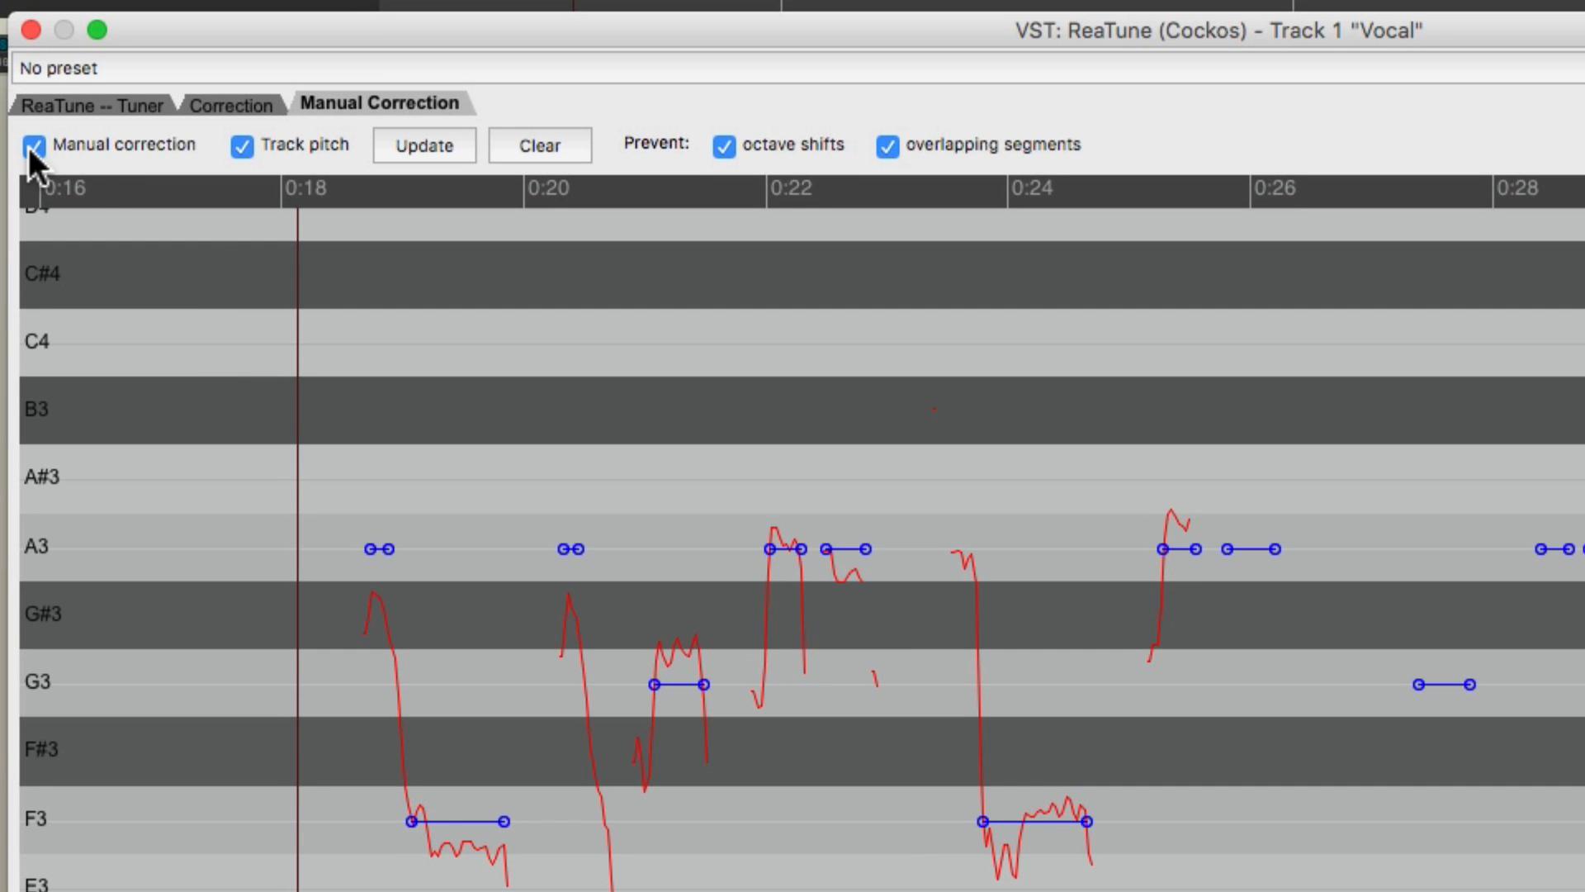
Switch ReaTune to the automatic correction settings, set to F major
{"action": "left_click", "coordinate": [264, 106]}
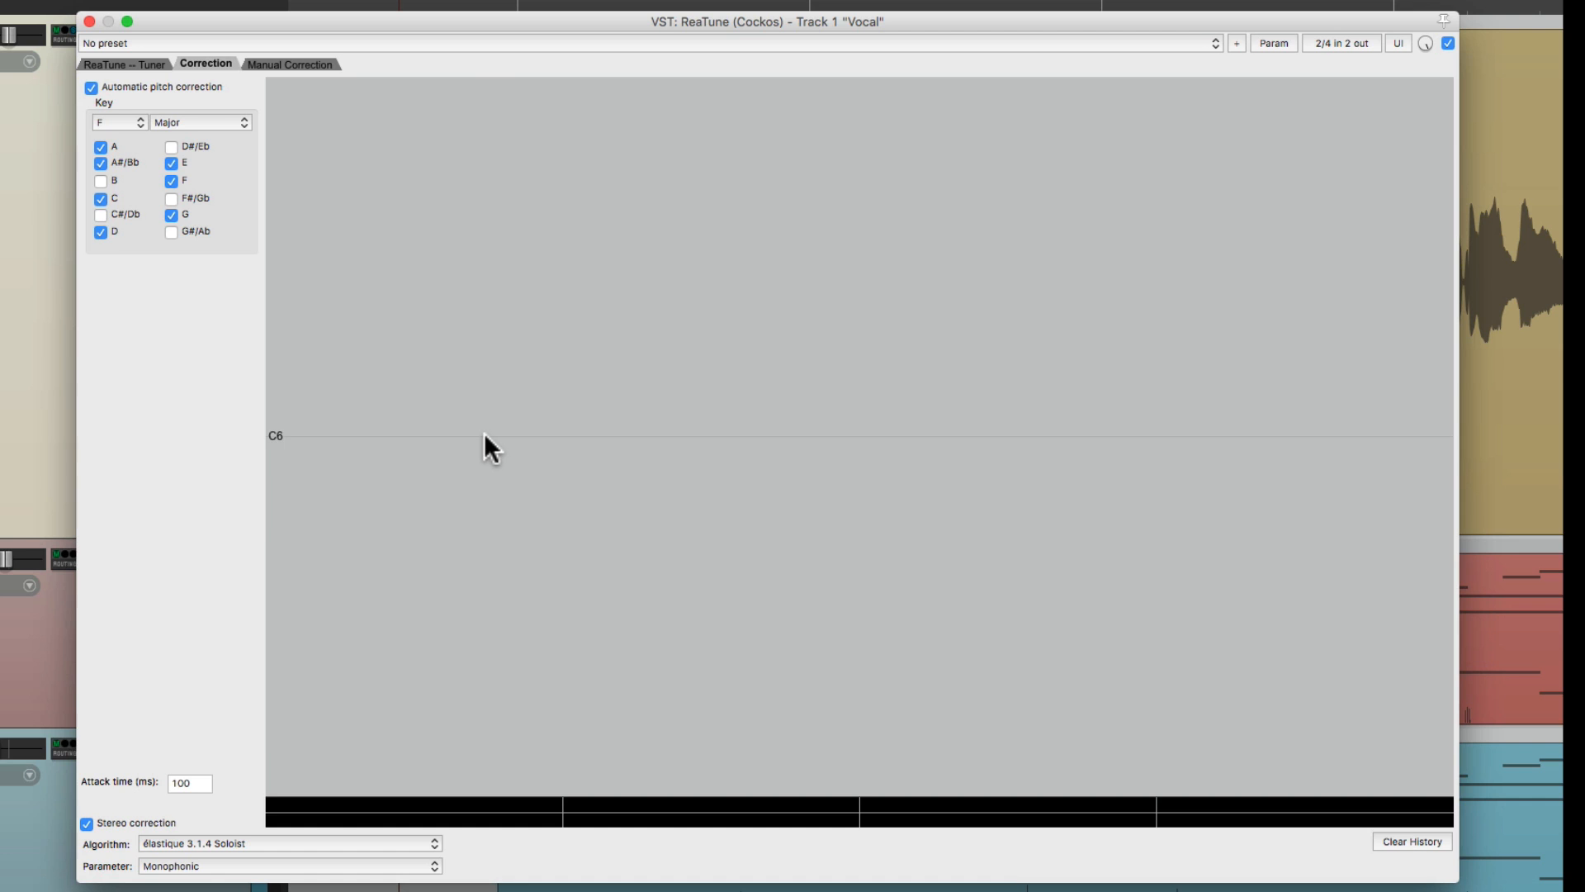
Return to the manual correction notes with the pitch curve and segments intact
{"action": "left_click", "coordinate": [290, 66]}
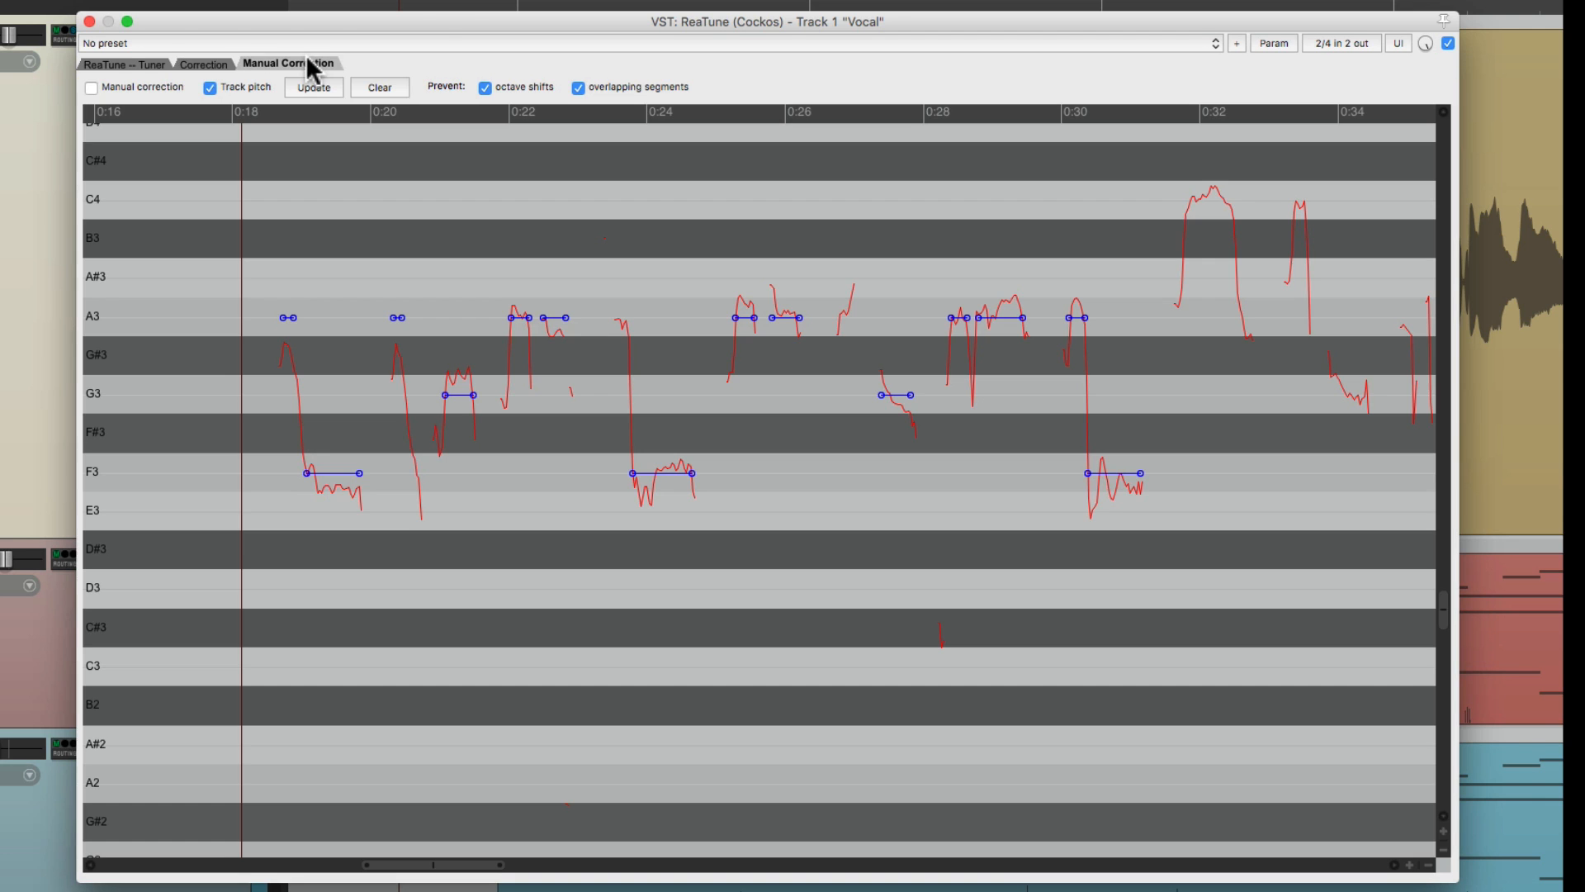